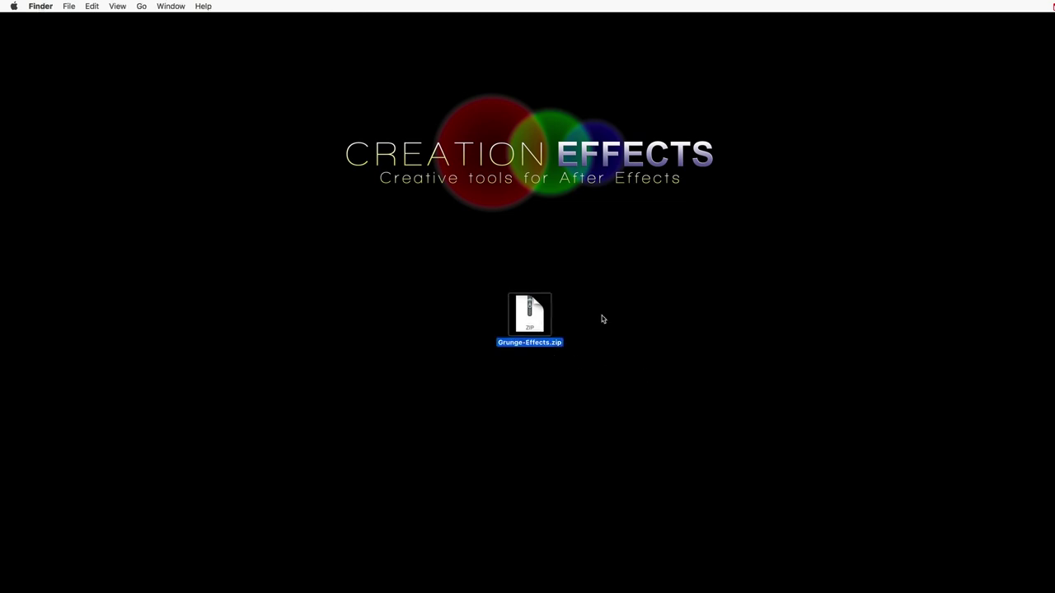
# - Unzip Grunge-Effects.zip and open Grunge Effects (CS6).aep from the extracted folder
pyautogui.rightClick(534, 323)
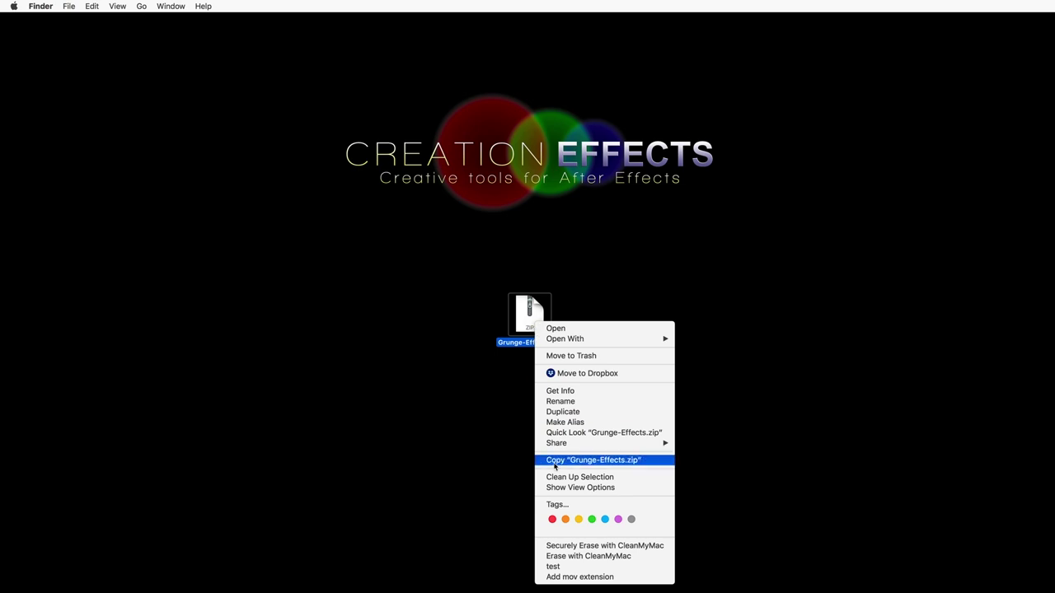
pyautogui.click(493, 394)
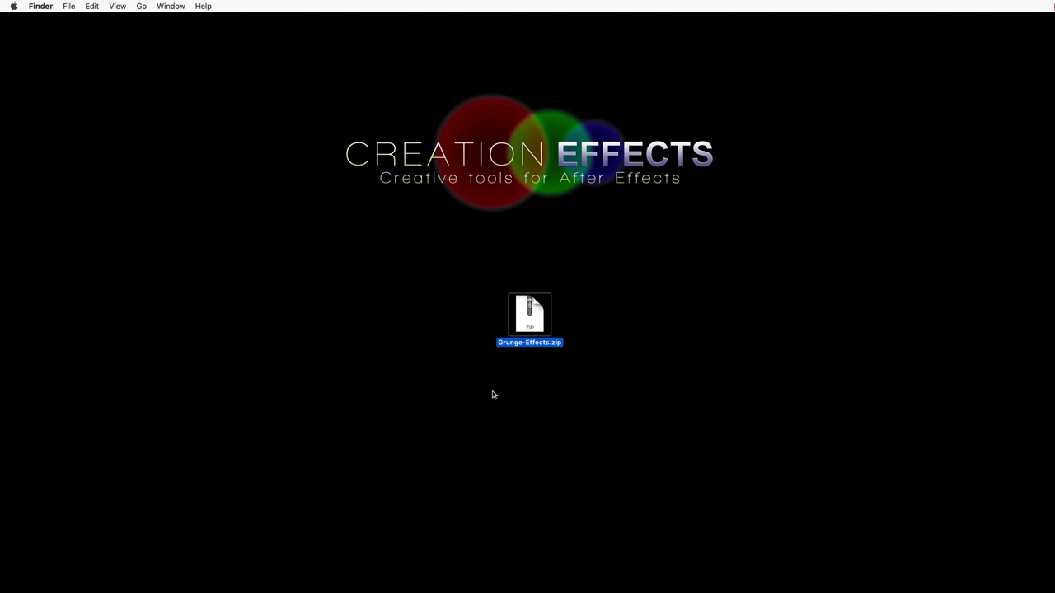
pyautogui.doubleClick(536, 322)
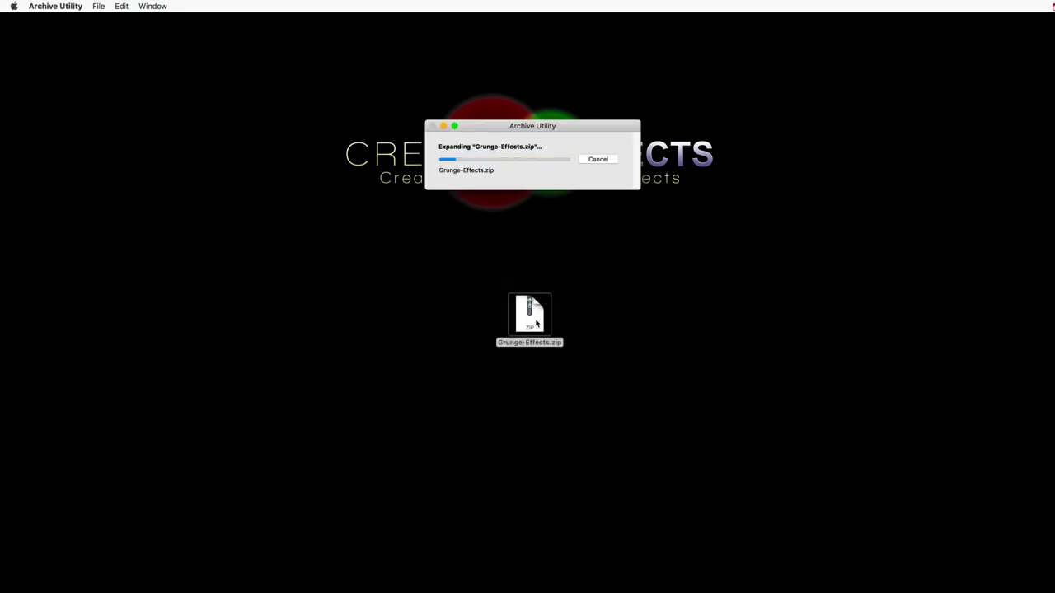
pyautogui.doubleClick(539, 322)
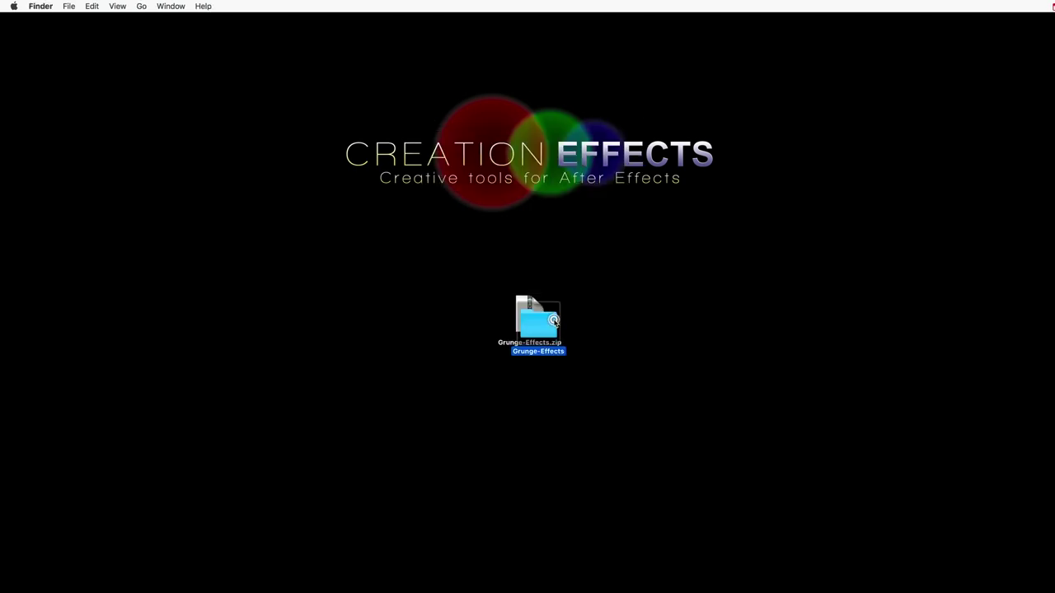
pyautogui.click(822, 223)
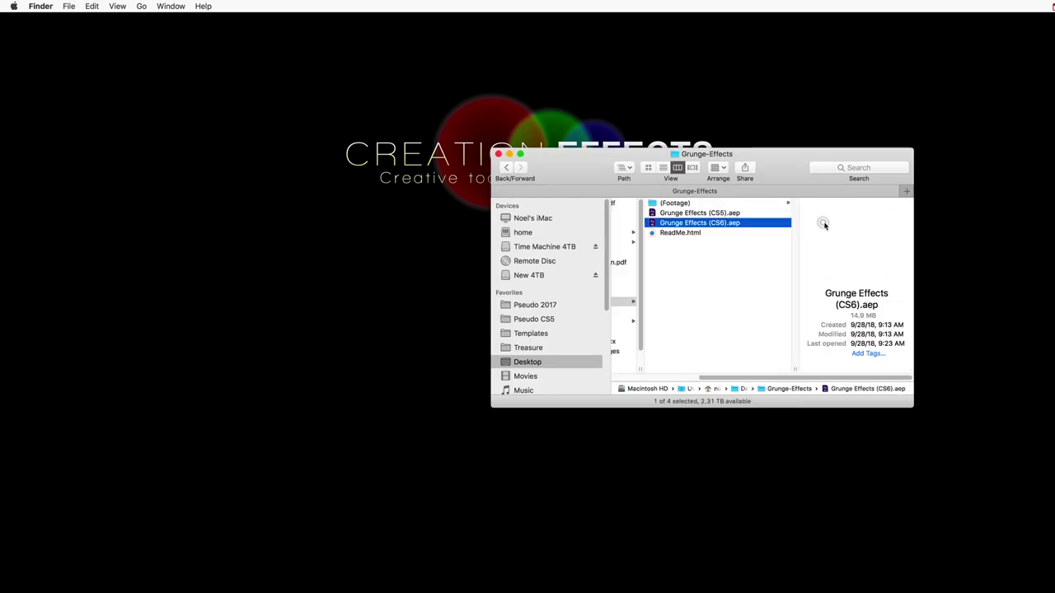
pyautogui.doubleClick(719, 227)
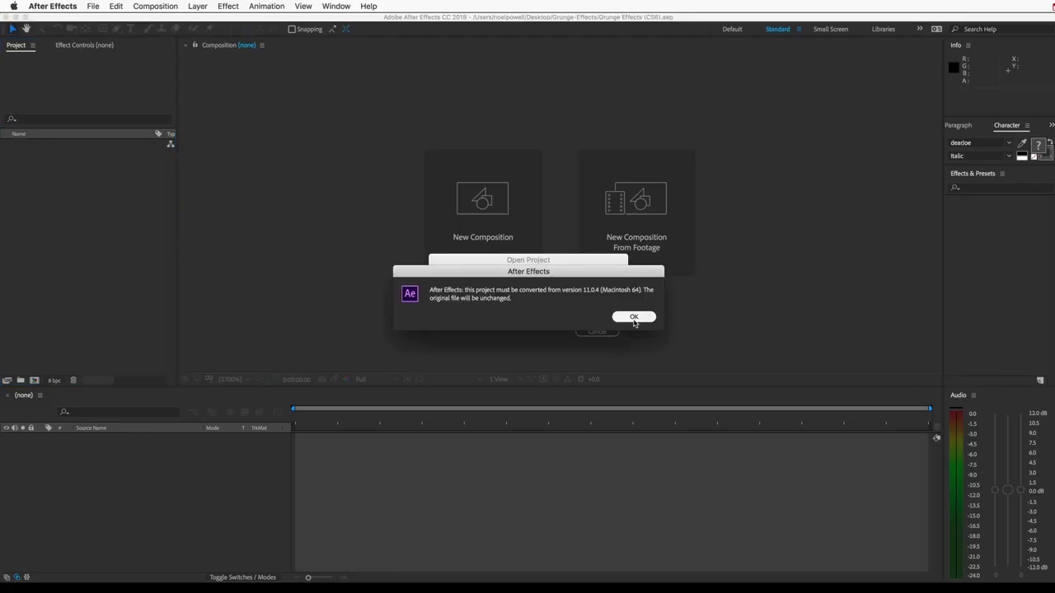
# - Accept the project conversion, then select the INSTRUCTIONS layer and the Your HD Footage comp
pyautogui.click(632, 318)
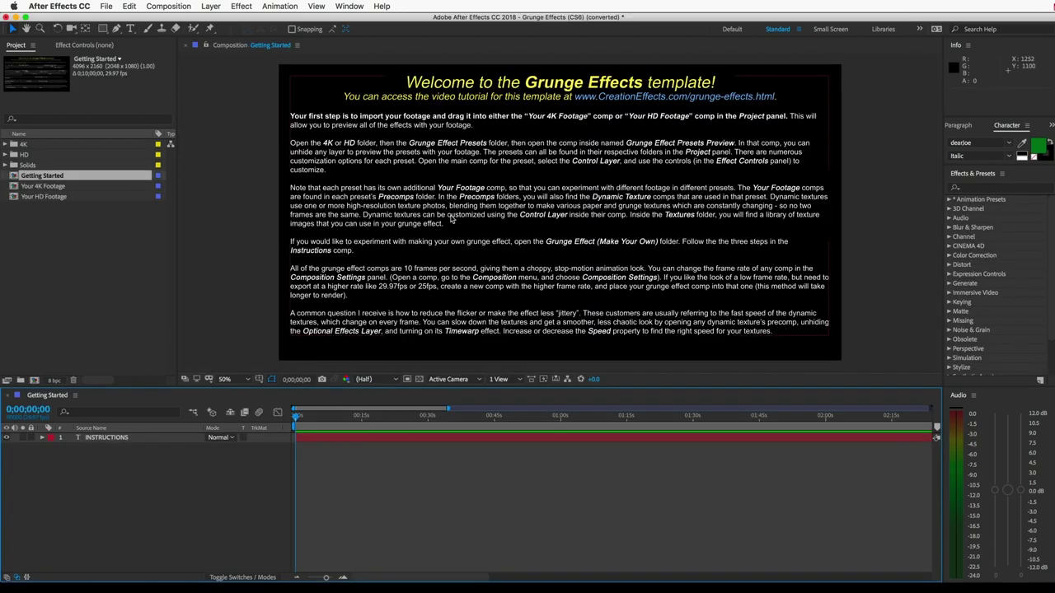
pyautogui.click(164, 438)
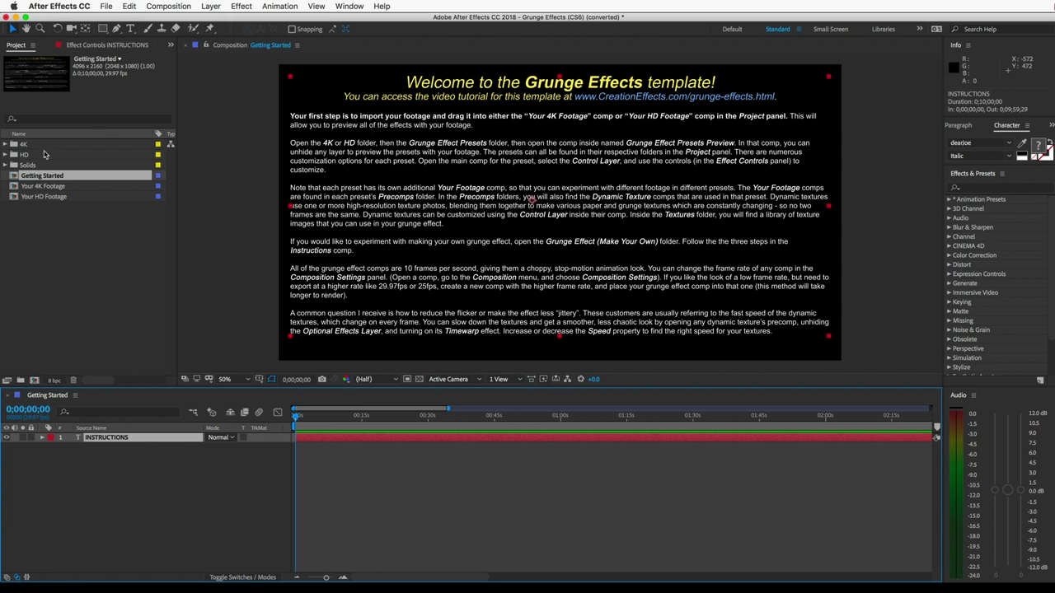
pyautogui.click(43, 186)
pyautogui.click(46, 198)
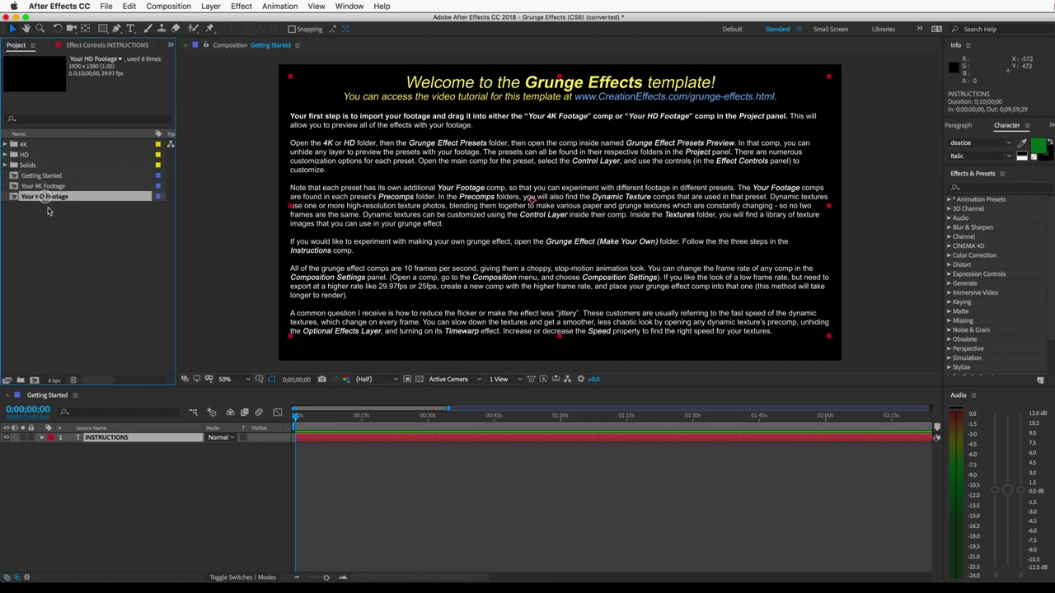
pyautogui.click(104, 7)
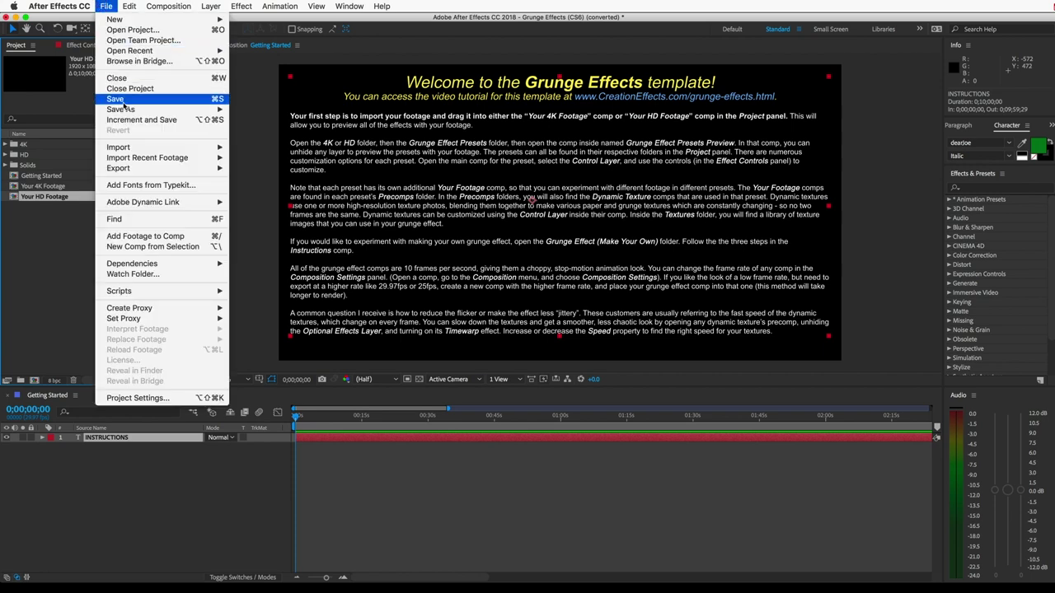
# - Import Break Dancer.mp4 and drop it into the Your HD Footage comp
pyautogui.moveTo(128, 150)
pyautogui.click(246, 147)
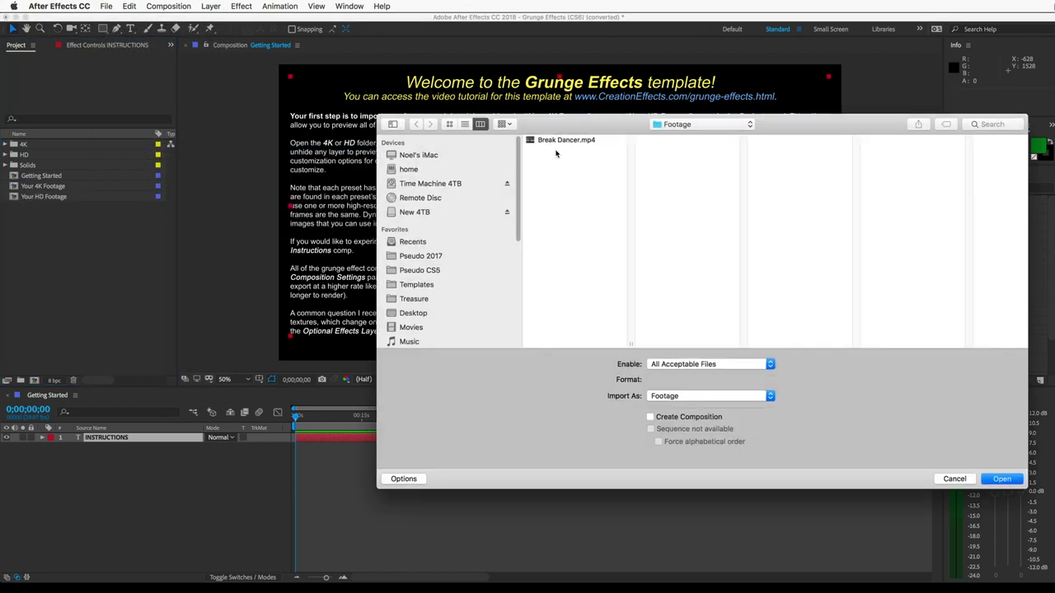
pyautogui.click(558, 140)
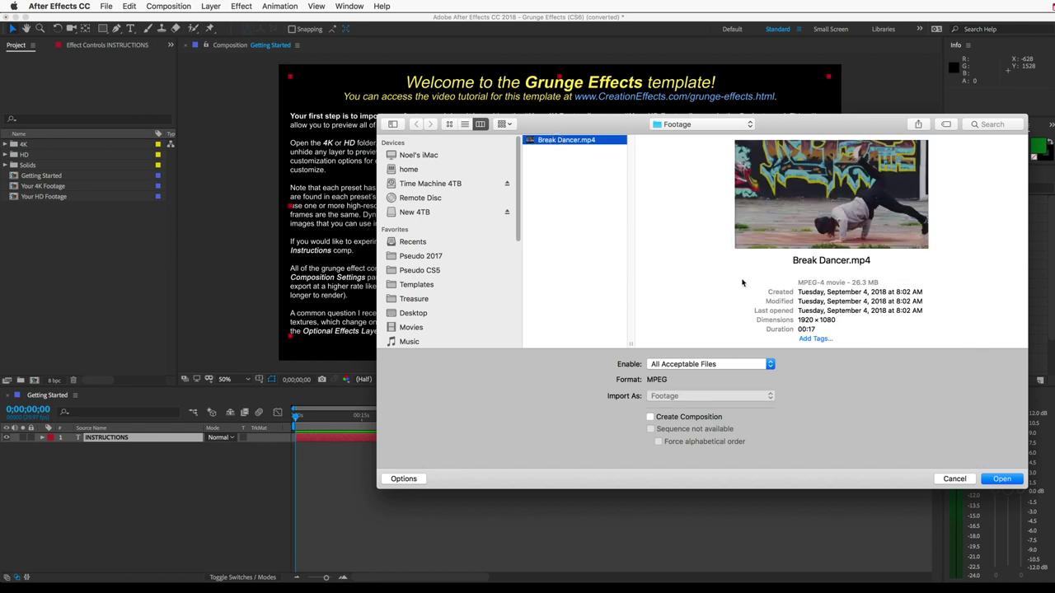
pyautogui.click(1002, 479)
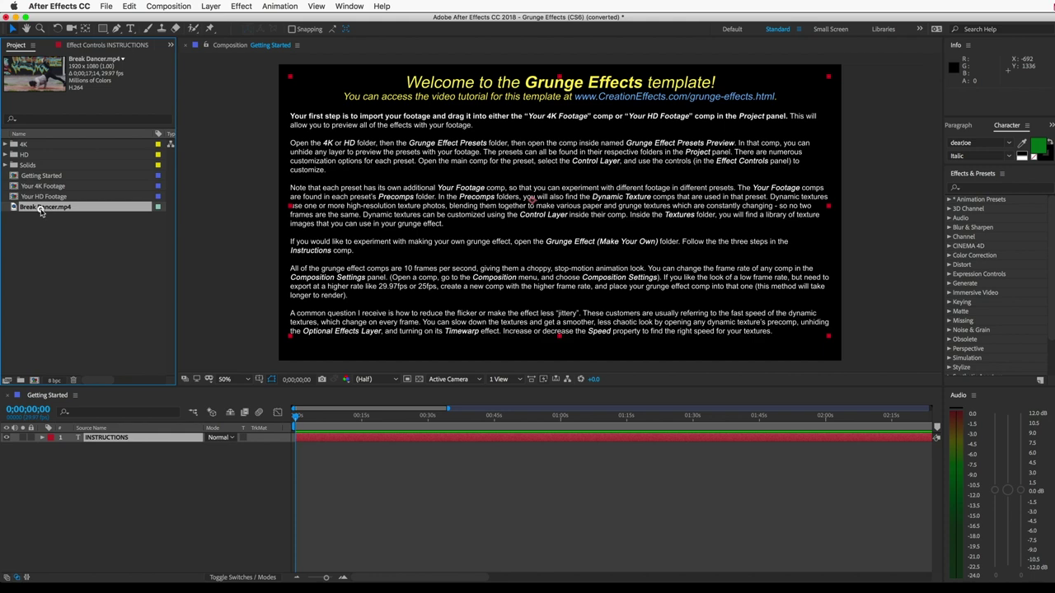
pyautogui.moveTo(41, 211); pyautogui.dragTo(49, 200)
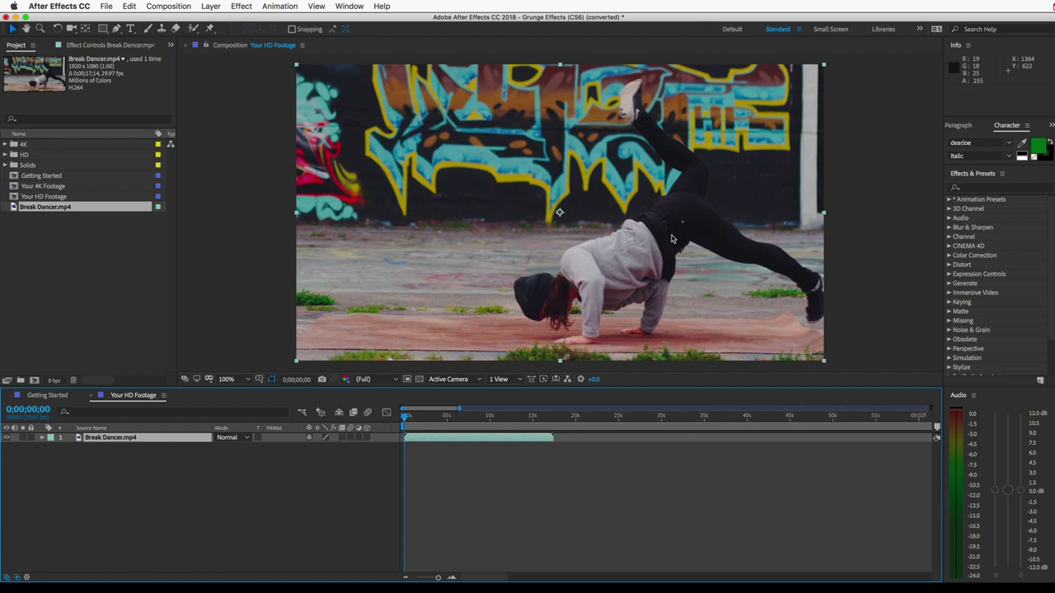
# - Apply Levels to the dancer clip with Input White 204 and Input Black 13
pyautogui.click(254, 5)
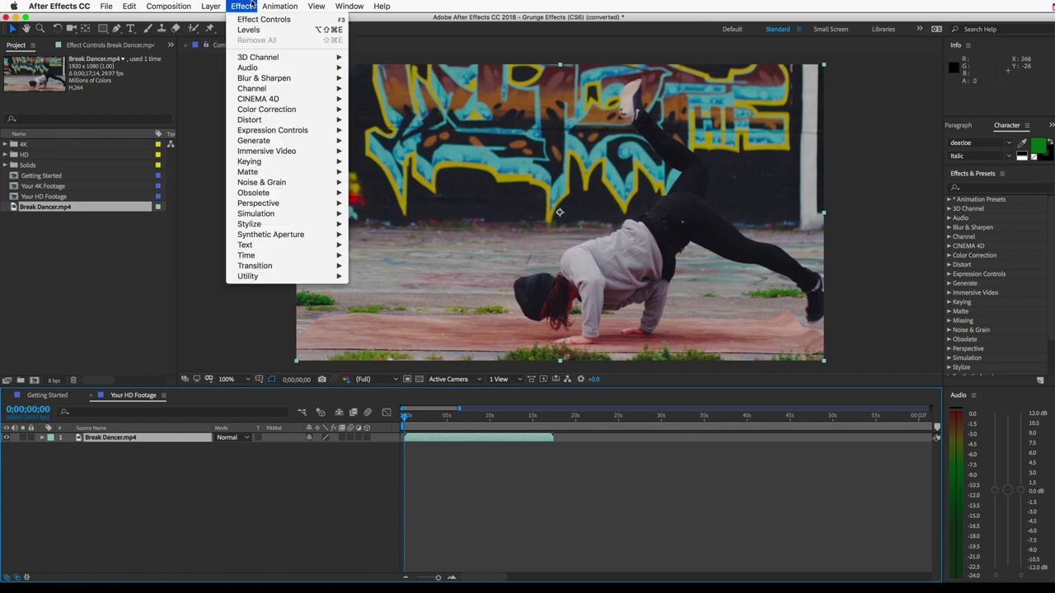
pyautogui.moveTo(267, 110)
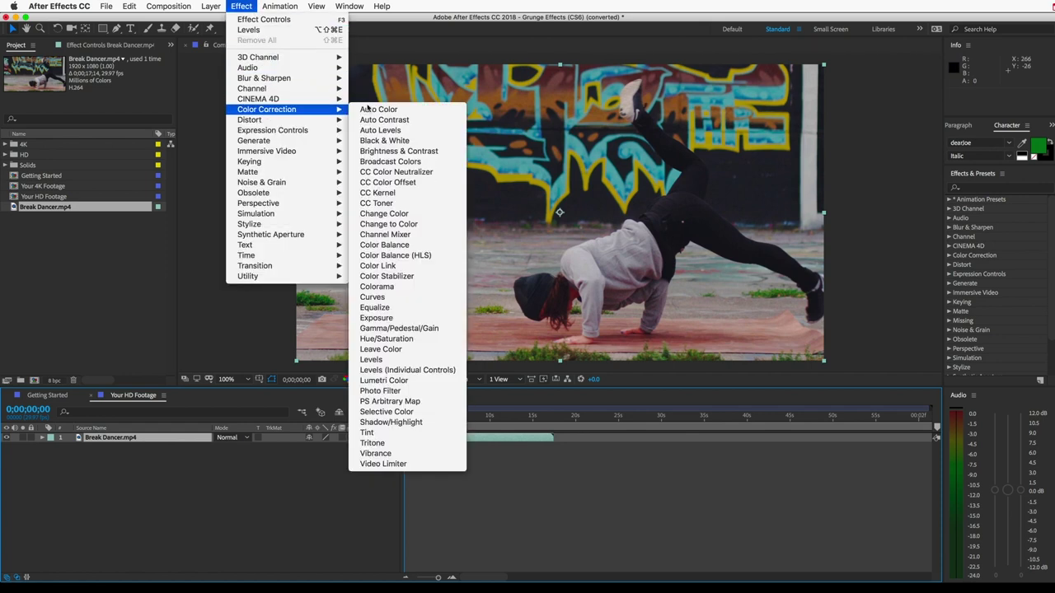
pyautogui.click(393, 360)
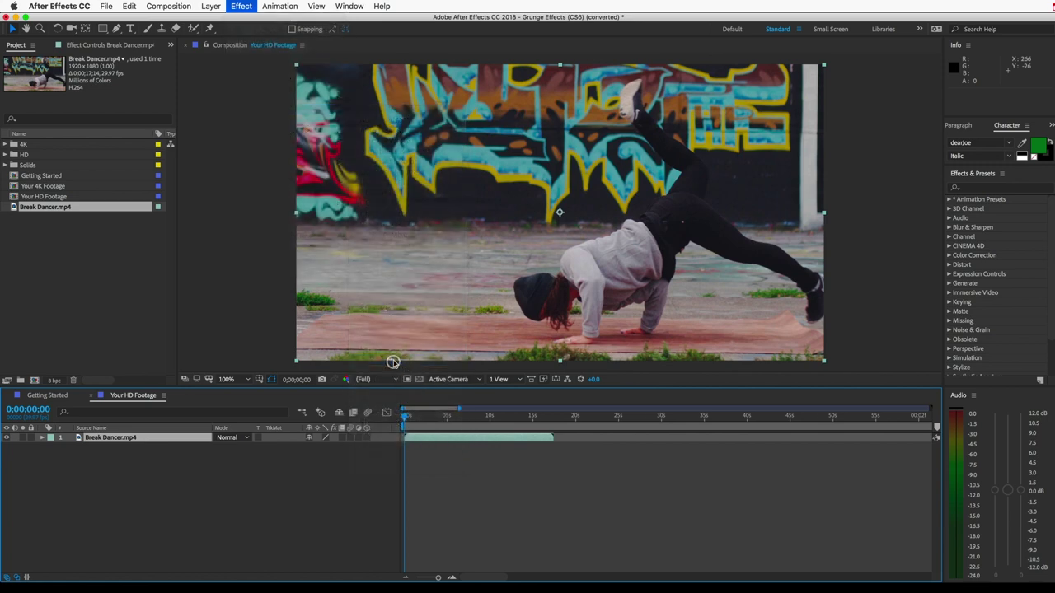
pyautogui.moveTo(178, 216); pyautogui.dragTo(233, 210)
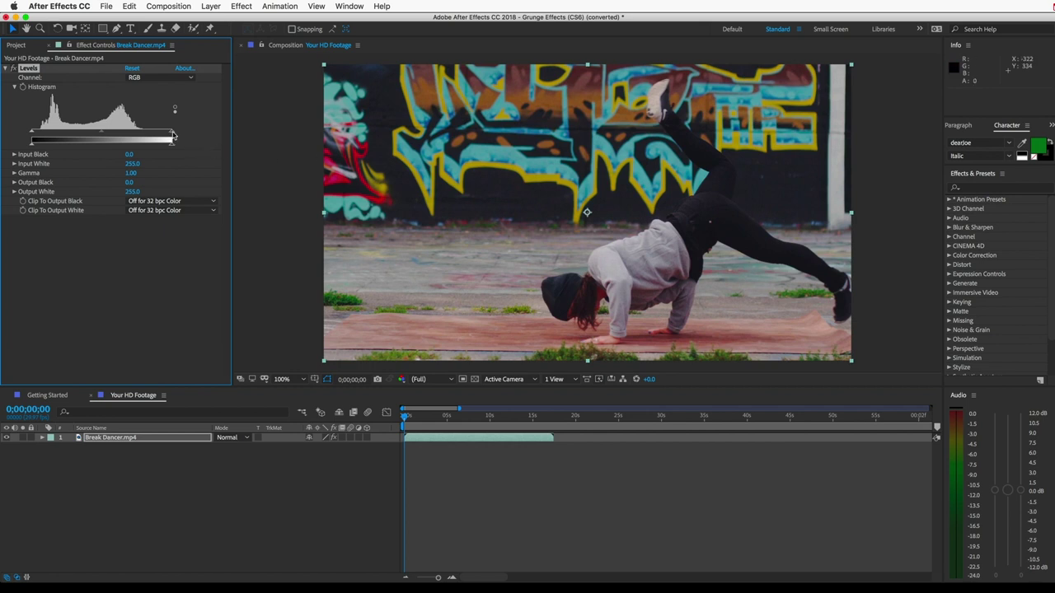
pyautogui.moveTo(171, 132); pyautogui.dragTo(143, 134)
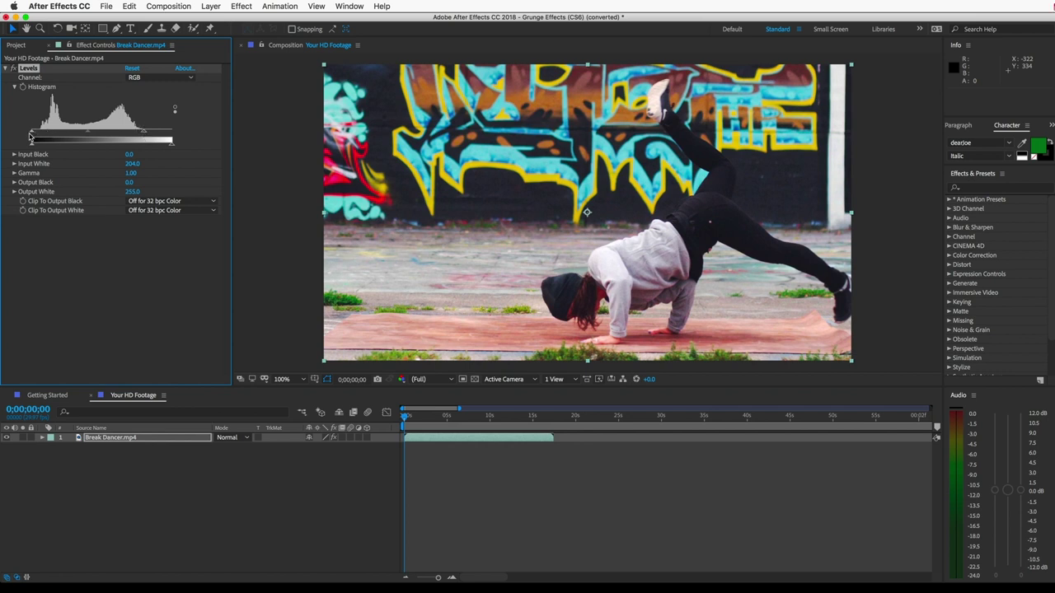
pyautogui.moveTo(32, 135); pyautogui.dragTo(39, 135)
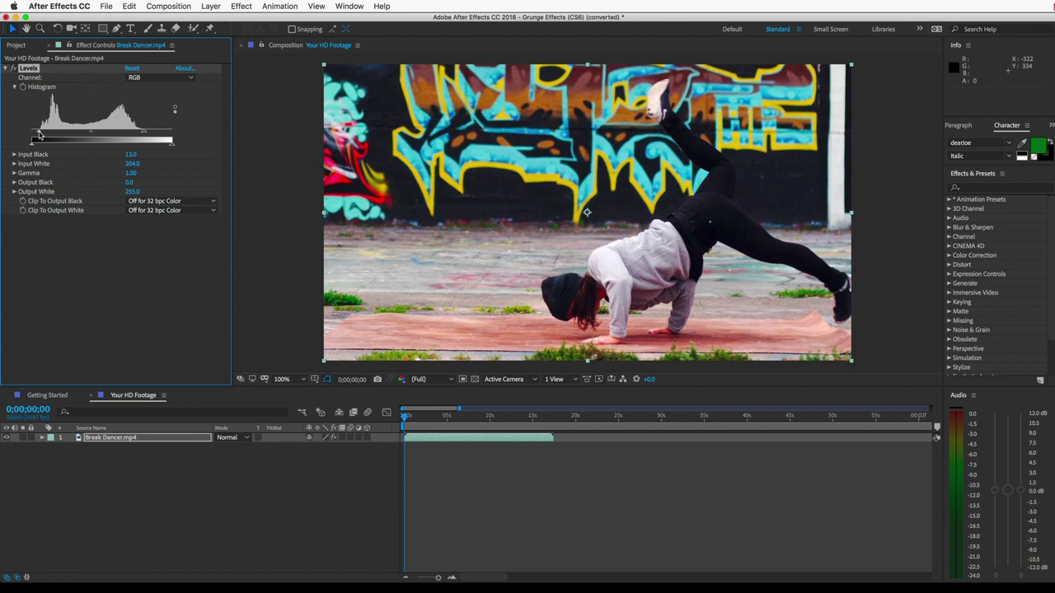
# - Expand the HD and Grunge Effect Presets folders to list the preset folders
pyautogui.click(17, 46)
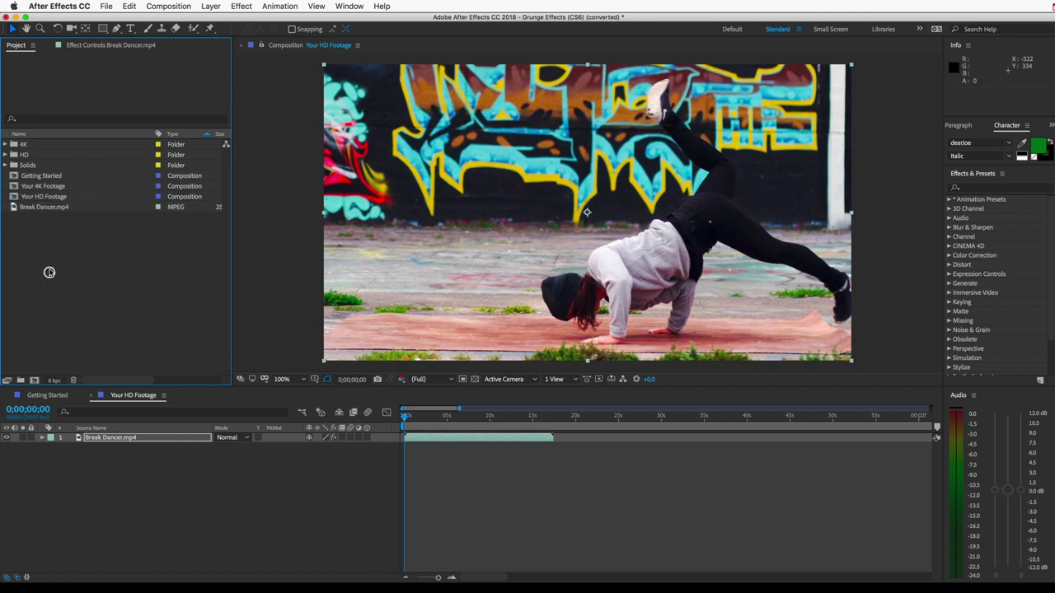
pyautogui.click(26, 156)
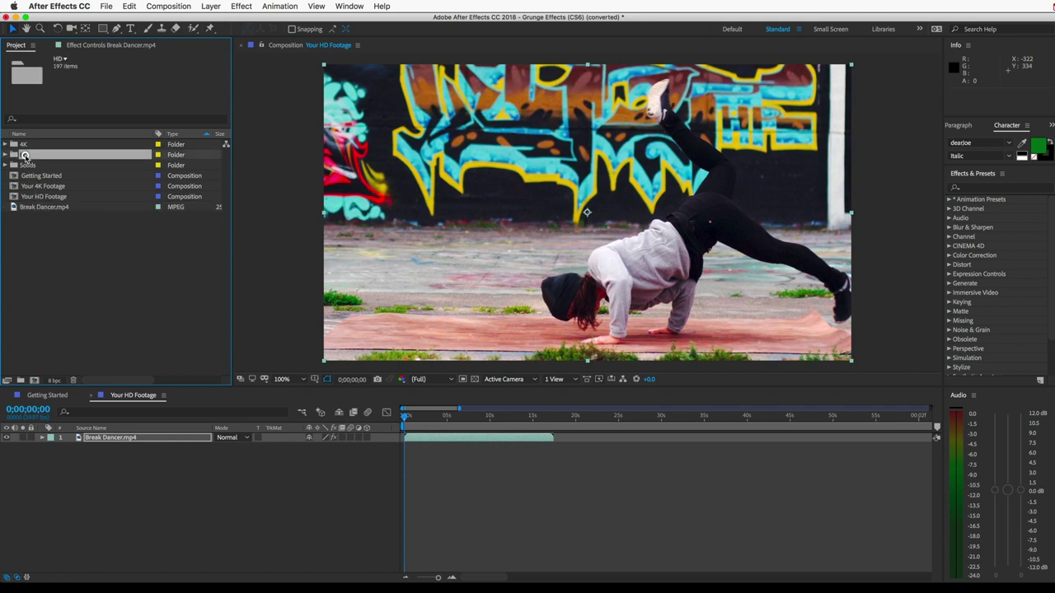
pyautogui.click(5, 155)
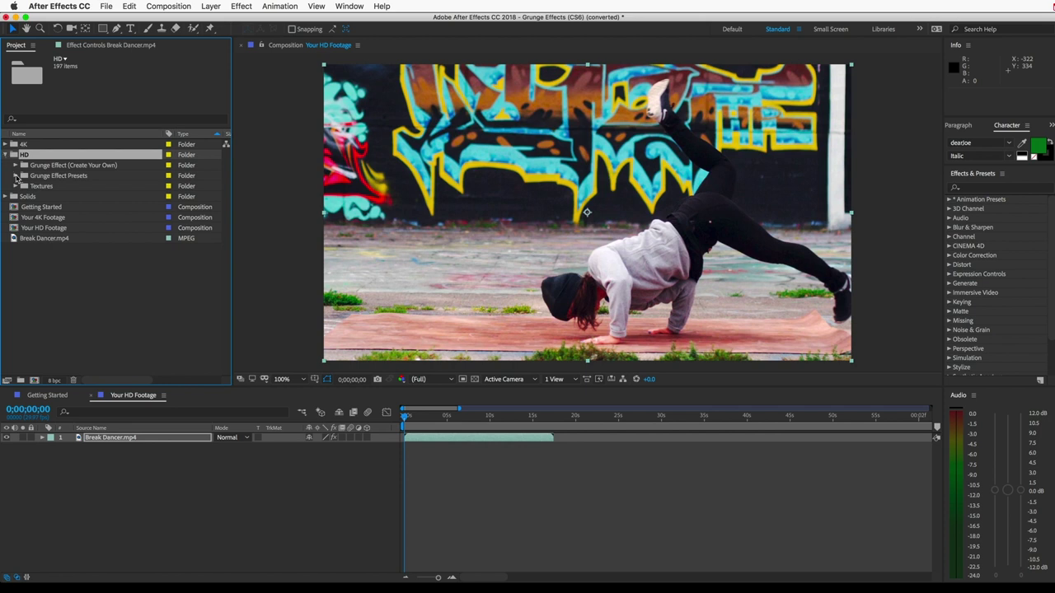
pyautogui.click(15, 176)
pyautogui.click(23, 176)
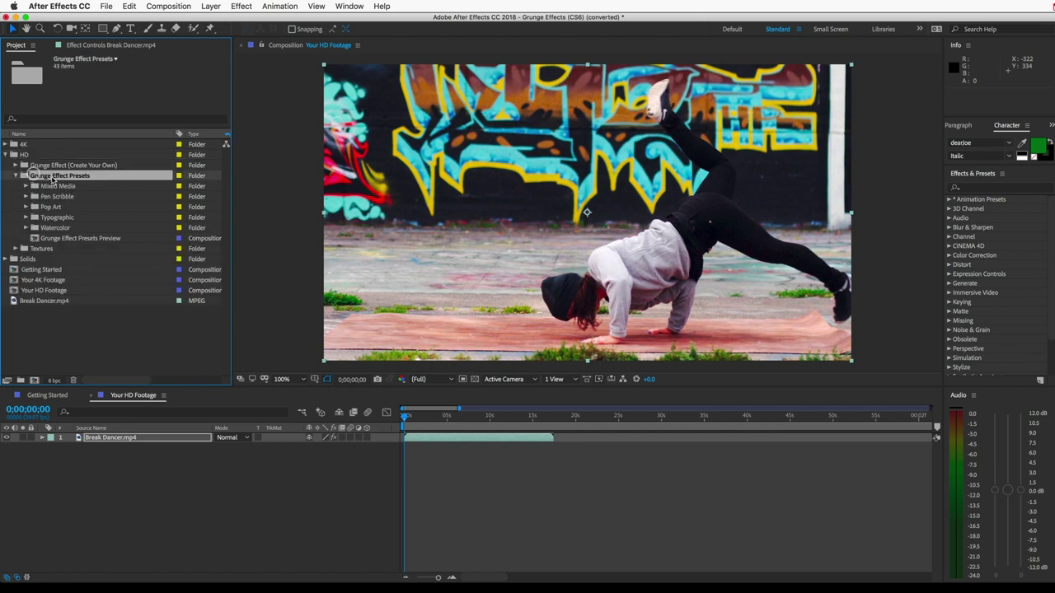
pyautogui.click(68, 187)
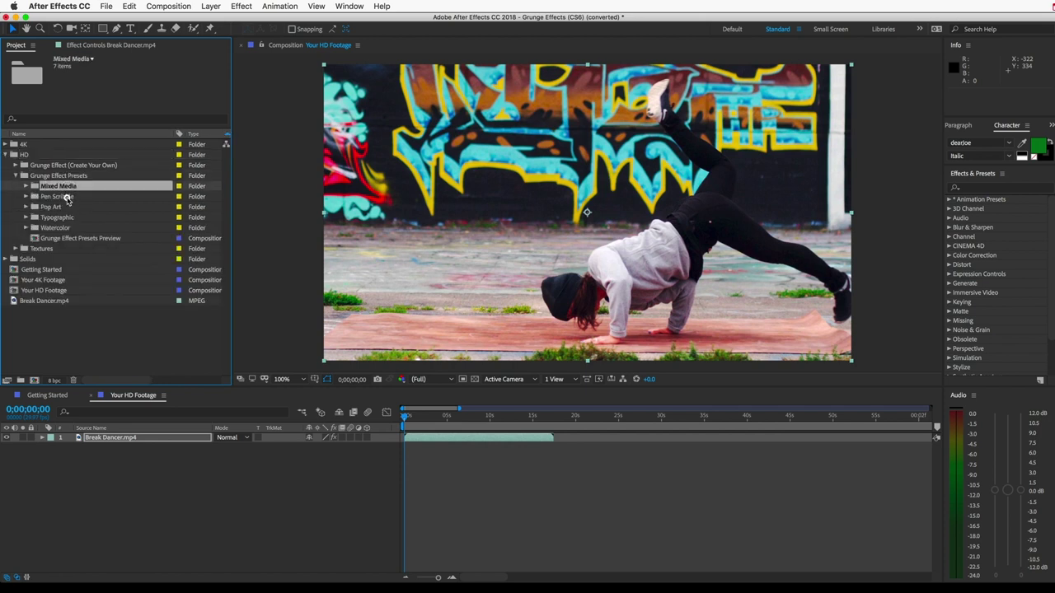
pyautogui.click(66, 196)
pyautogui.click(66, 207)
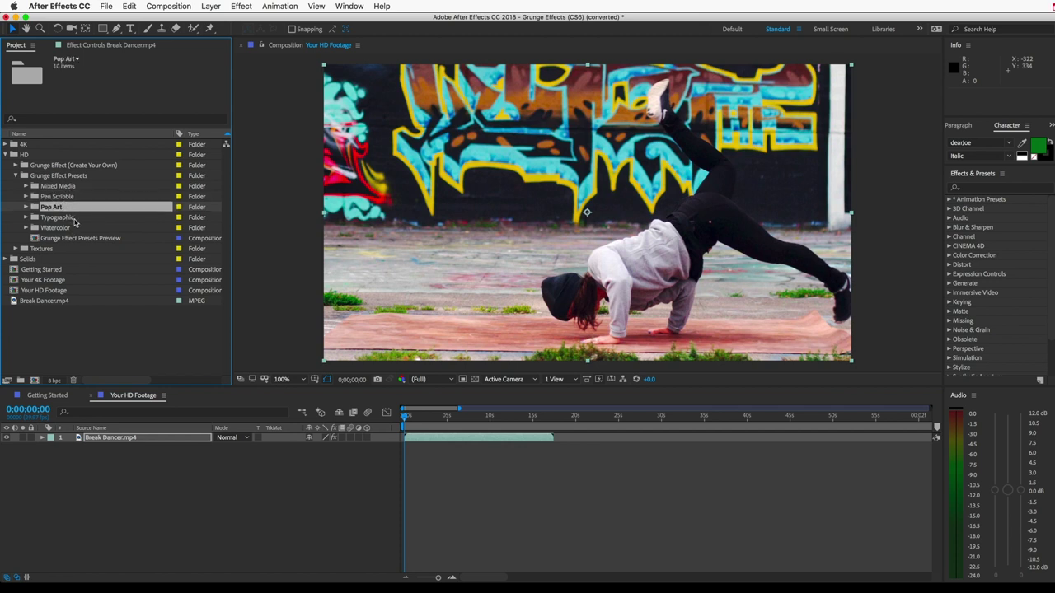
# - Open the Grunge Effect Presets Preview comp and hide its Pen Scribble layer
pyautogui.click(66, 238)
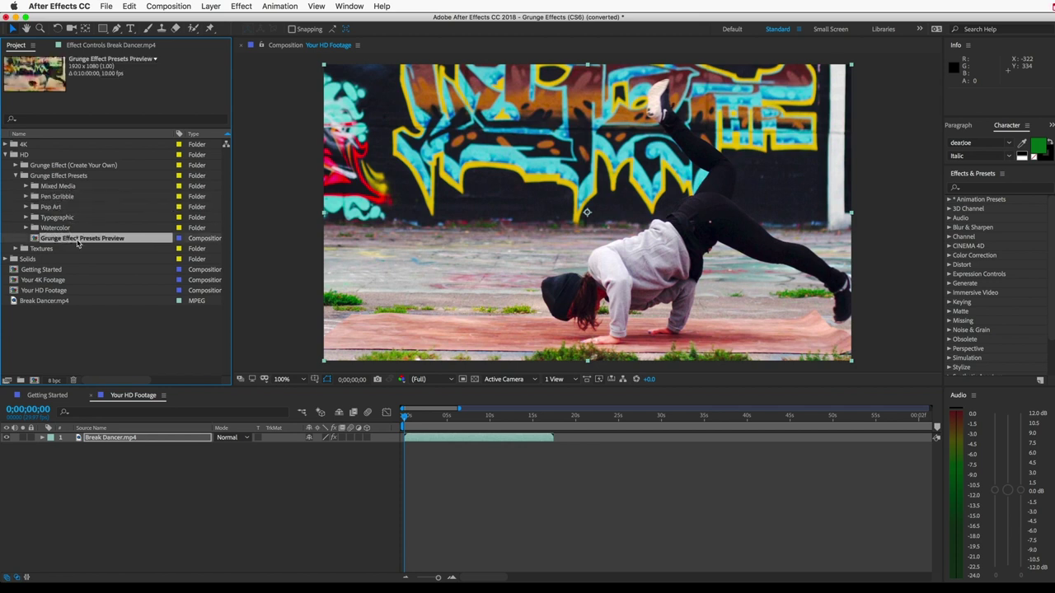
pyautogui.doubleClick(79, 239)
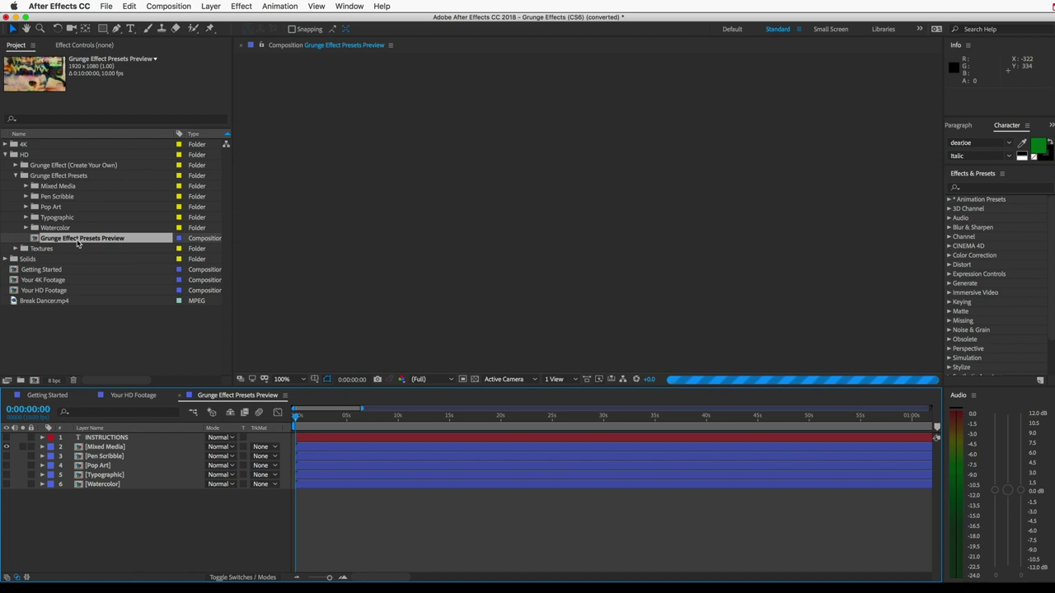
pyautogui.click(6, 447)
pyautogui.click(7, 456)
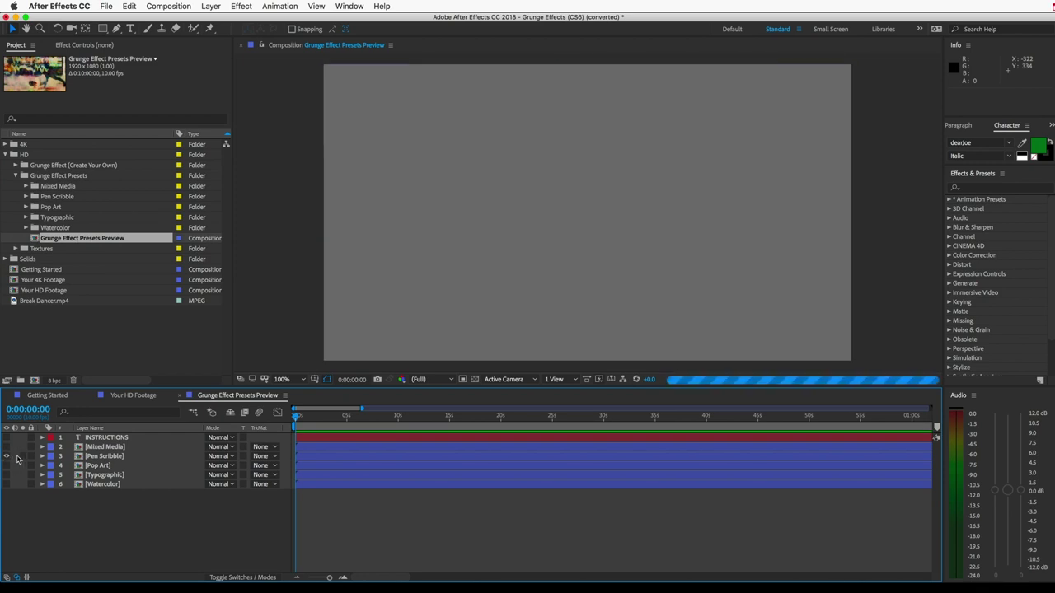
pyautogui.click(7, 456)
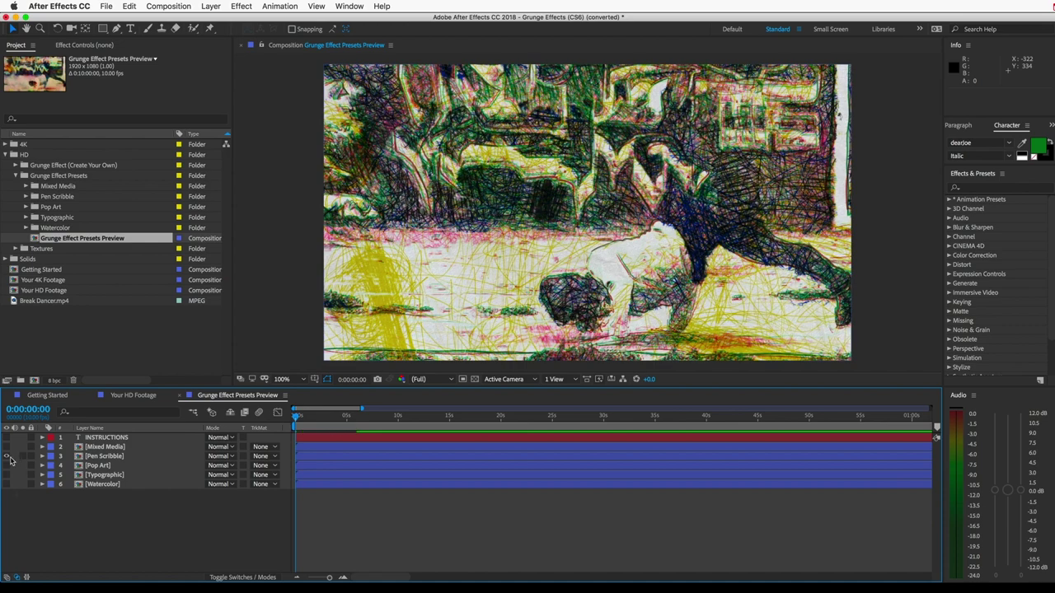
# - Open the Mixed Media precomp and show its CONTROL LAYER's effect controls
pyautogui.doubleClick(102, 447)
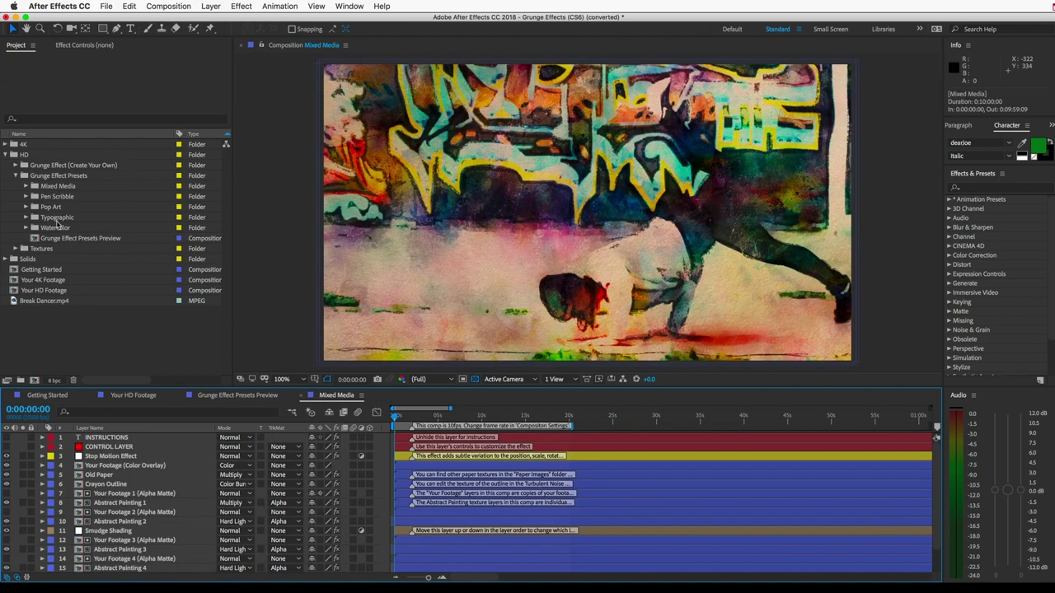
pyautogui.click(48, 188)
pyautogui.click(25, 187)
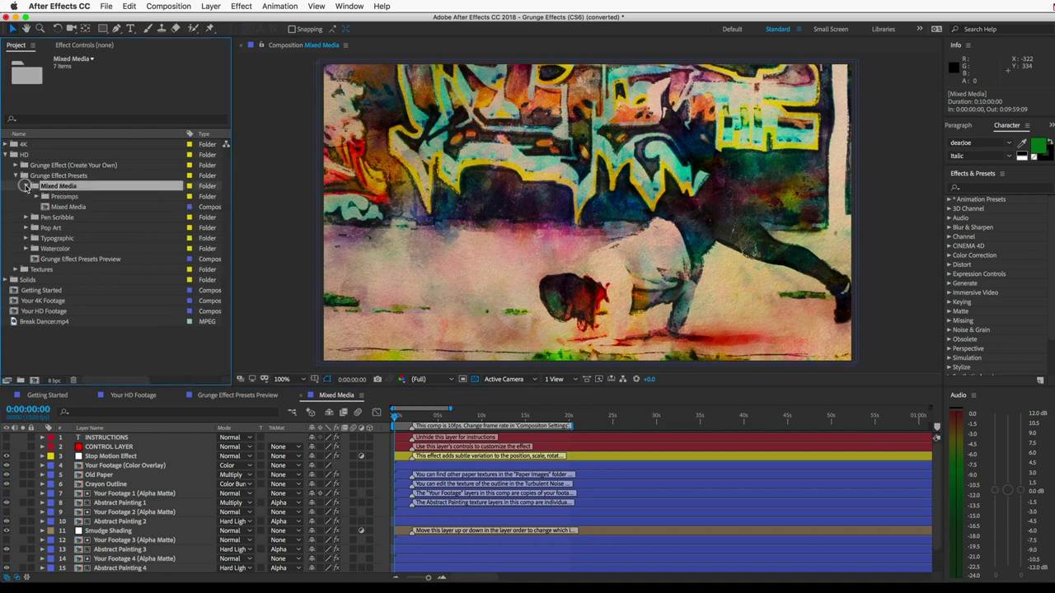
pyautogui.click(72, 208)
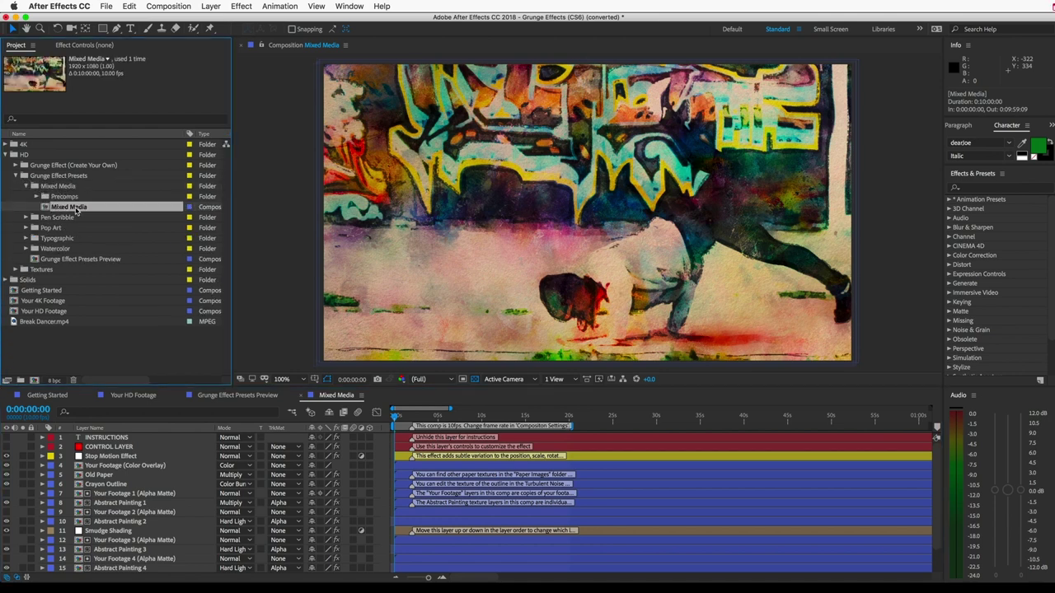
pyautogui.click(108, 447)
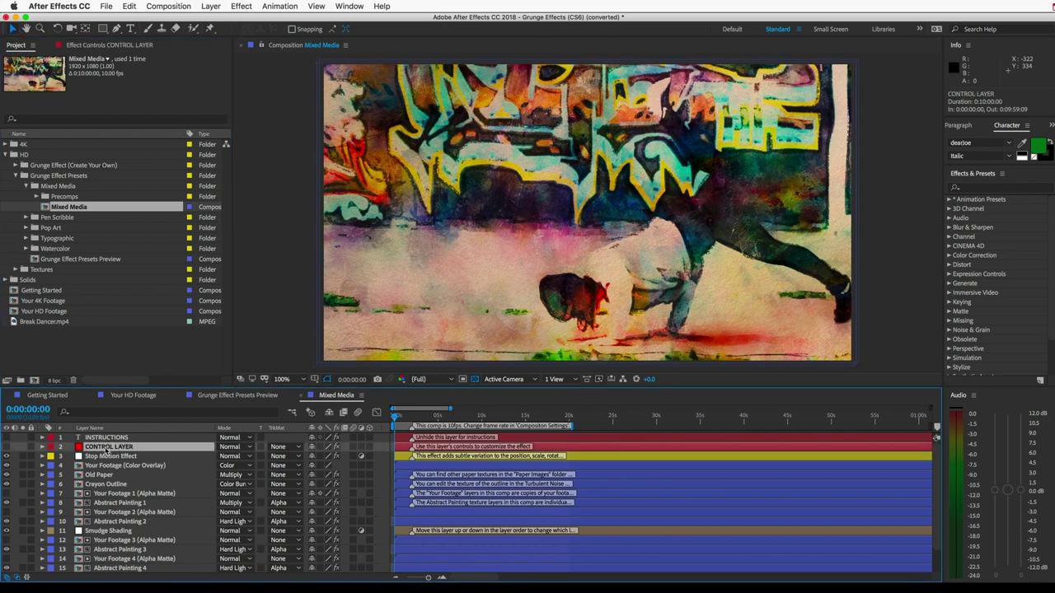
pyautogui.click(90, 46)
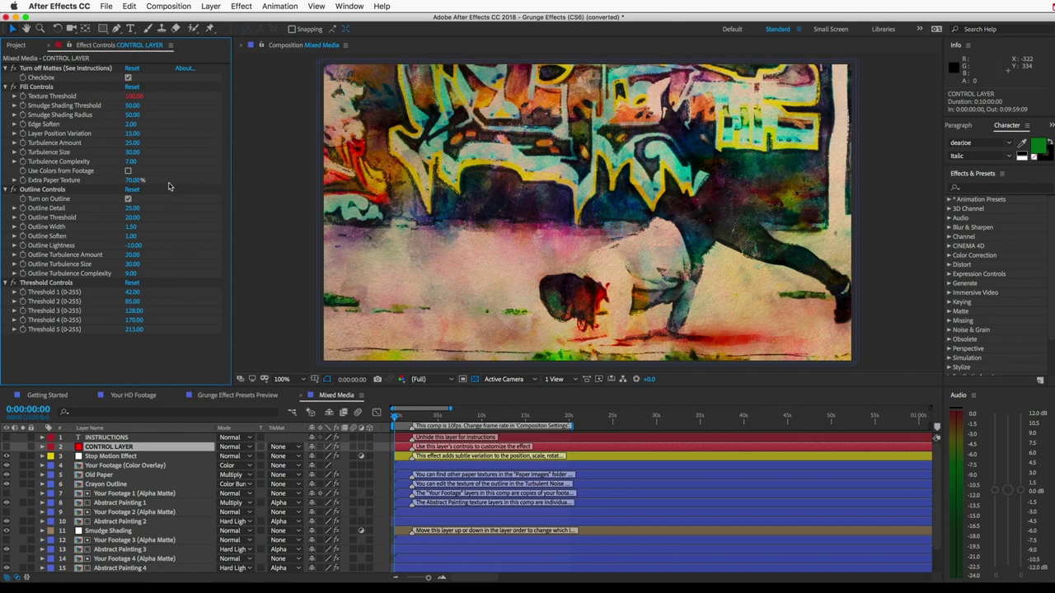
# - Enable Turn on Outline under Outline Controls and reveal the layer's effects in the timeline
pyautogui.click(360, 6)
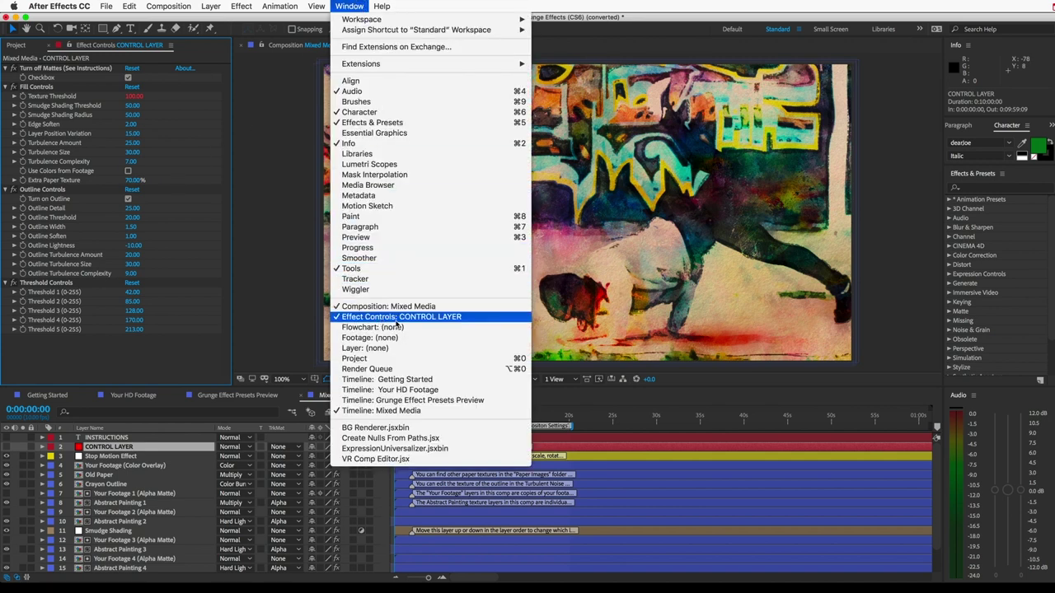
pyautogui.click(206, 352)
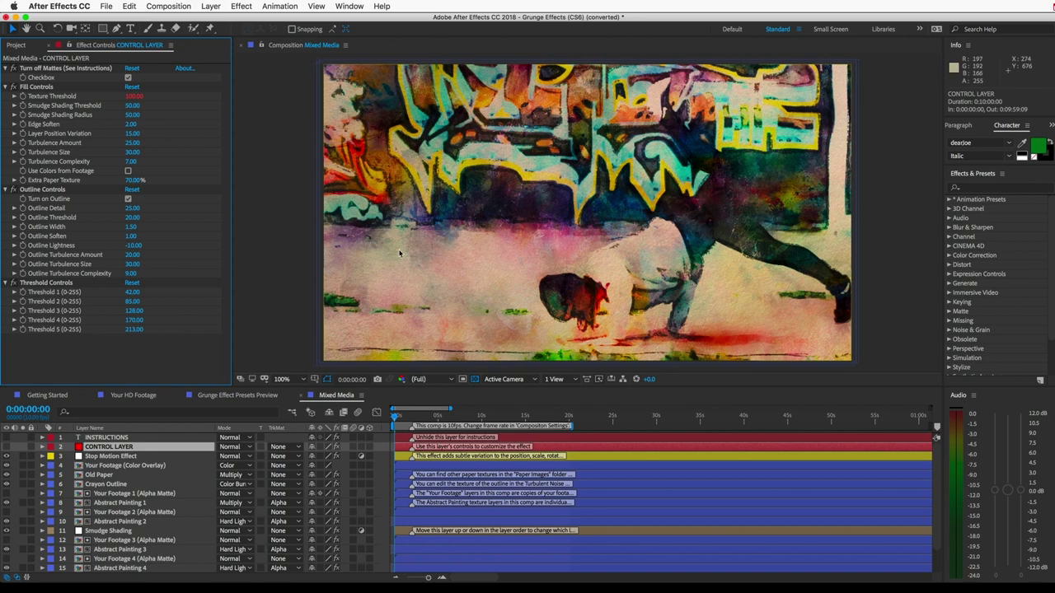
pyautogui.click(127, 200)
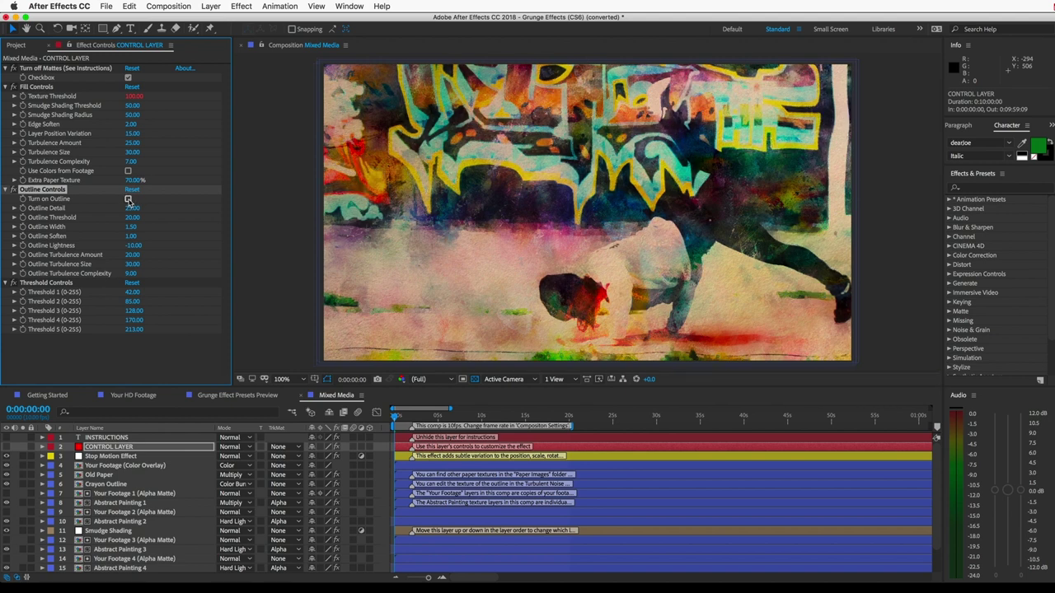
pyautogui.click(128, 200)
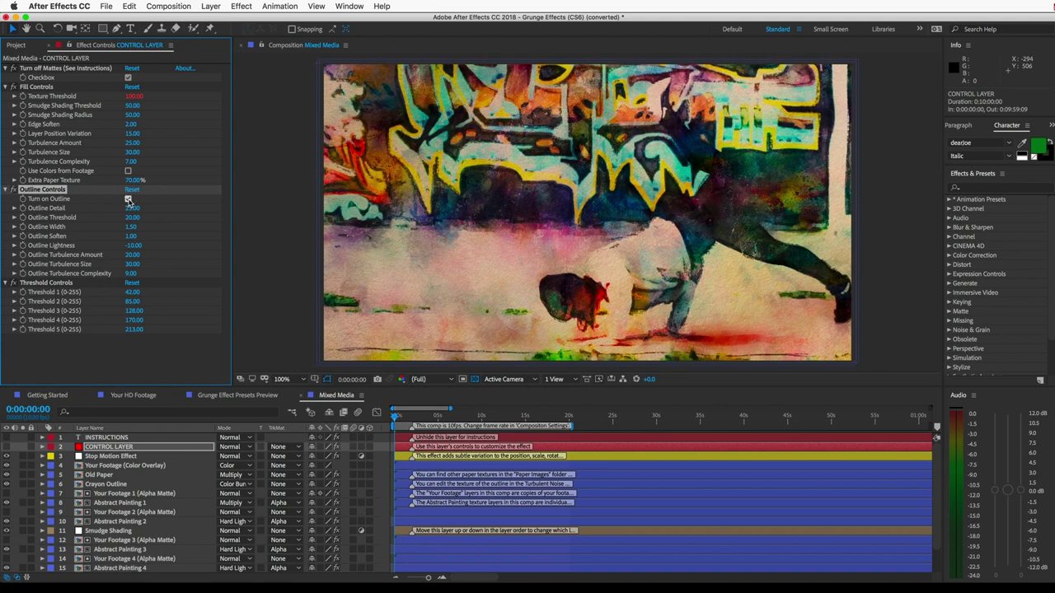
pyautogui.click(128, 200)
pyautogui.click(127, 200)
pyautogui.click(47, 284)
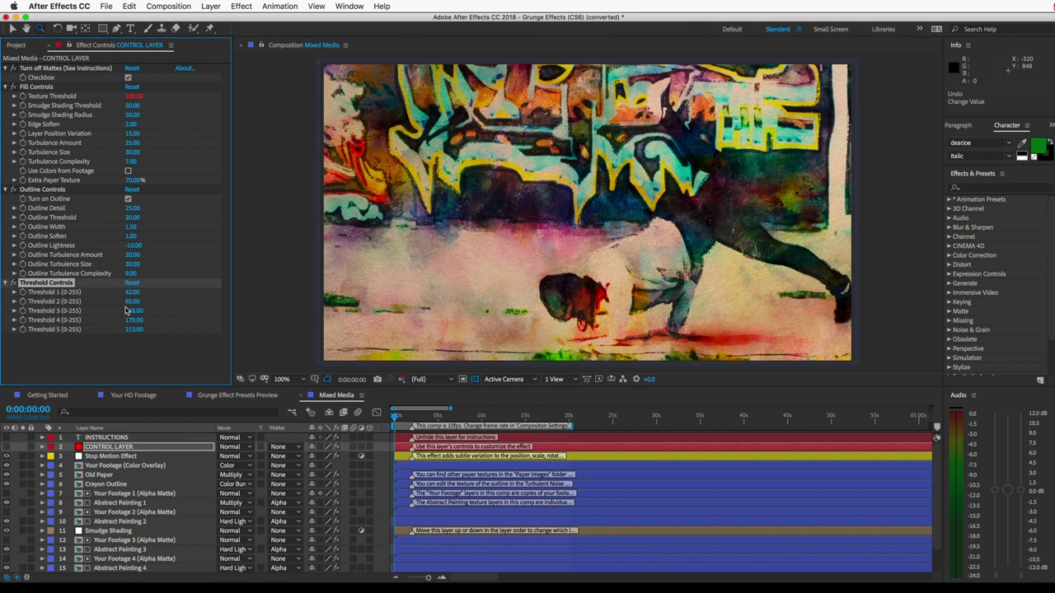
pyautogui.press('e')
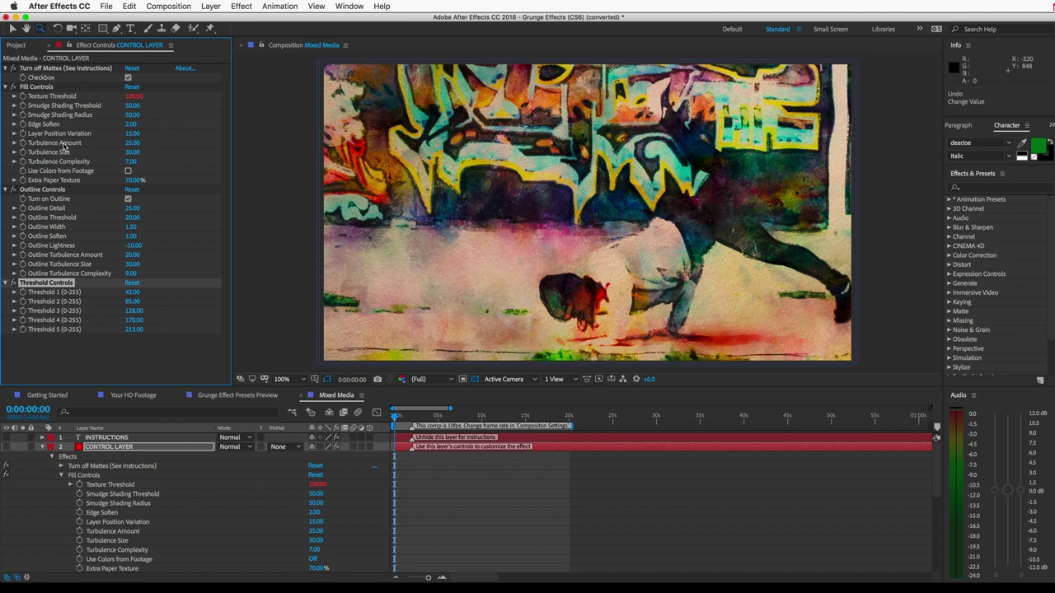
# - Review Stop Motion Effect variations (Position 3.00, Zoom 0.30, Rotation 0.20), then return to the Project panel
pyautogui.click(42, 448)
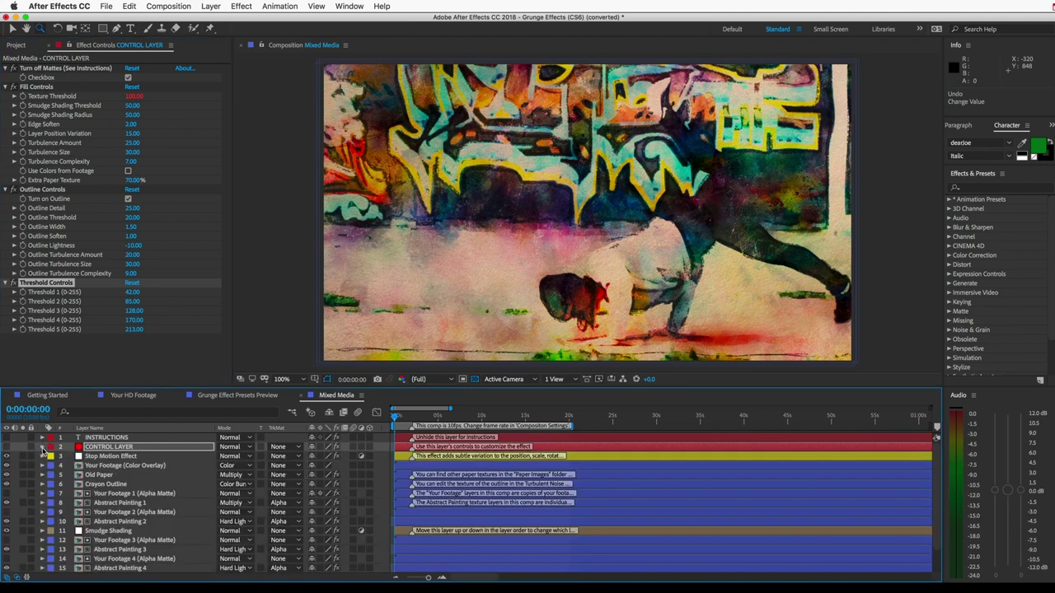
pyautogui.click(102, 458)
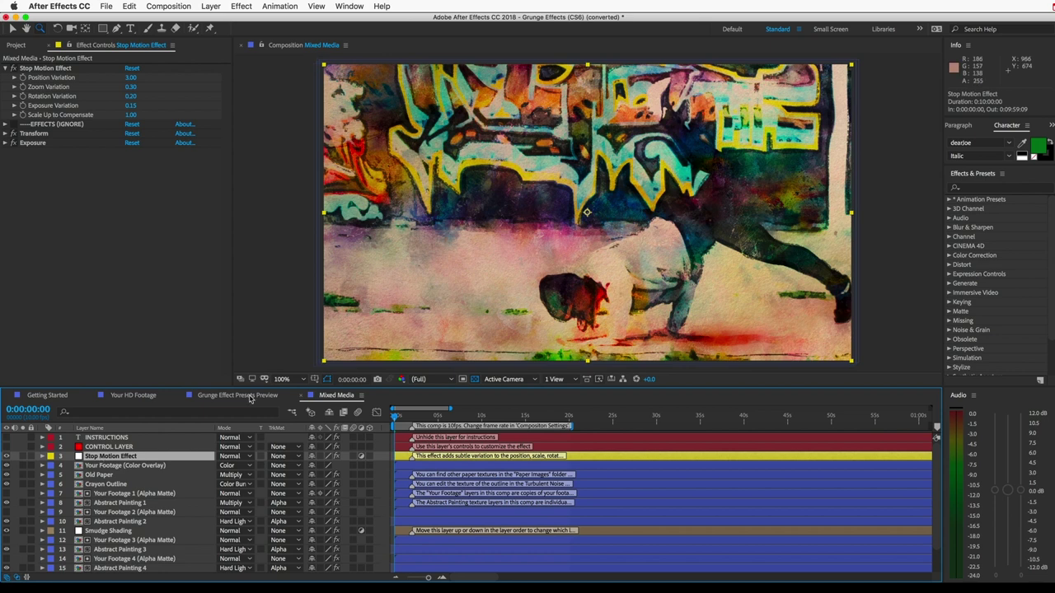
pyautogui.press('v')
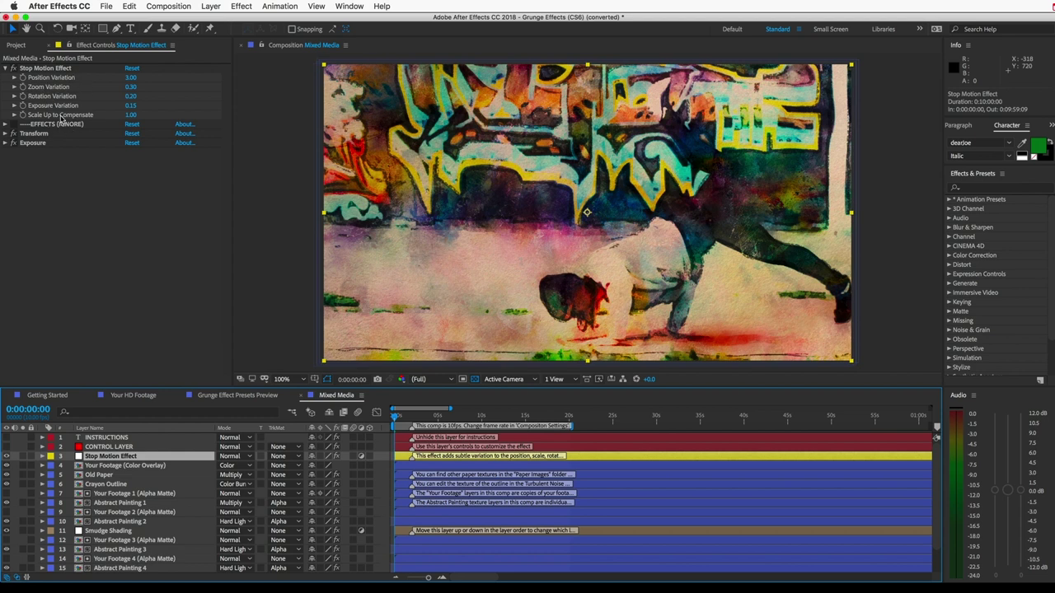
pyautogui.click(18, 47)
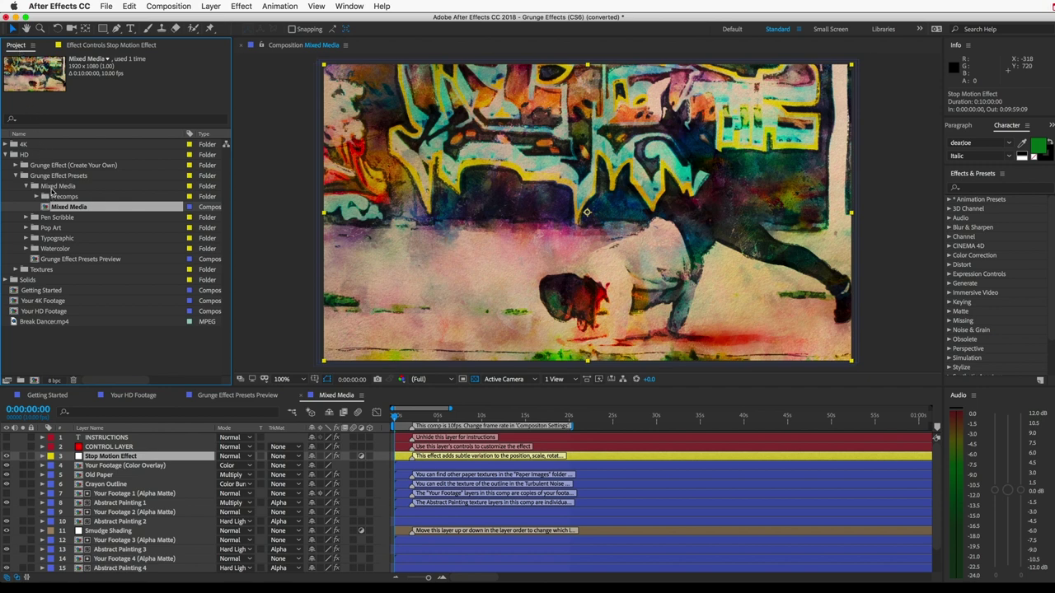
# - Expand the Typographic folder and open the Typographic comp
pyautogui.click(51, 218)
pyautogui.click(52, 228)
pyautogui.click(54, 238)
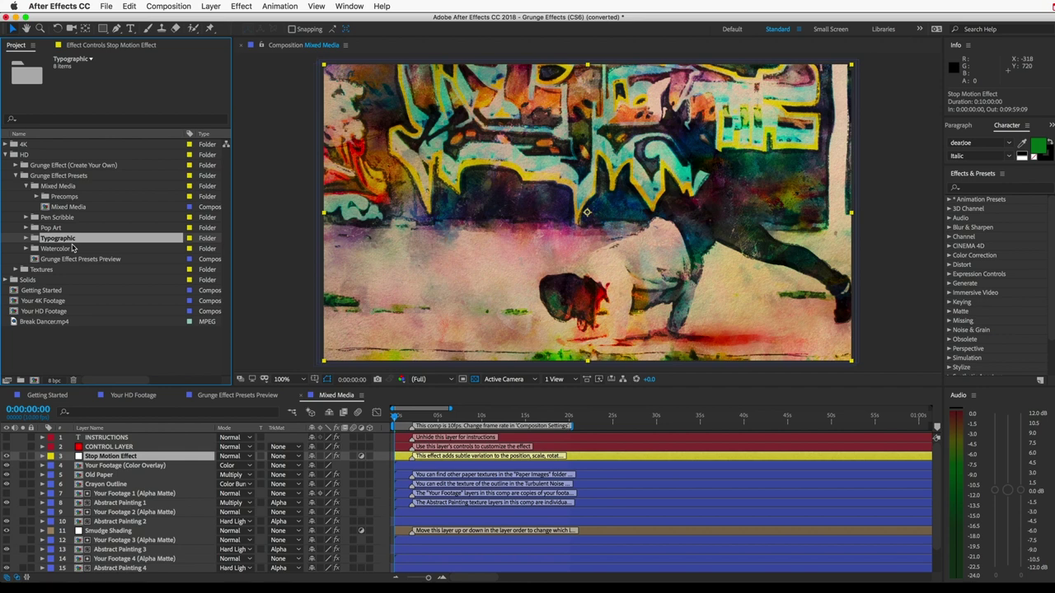
pyautogui.click(25, 238)
pyautogui.doubleClick(70, 259)
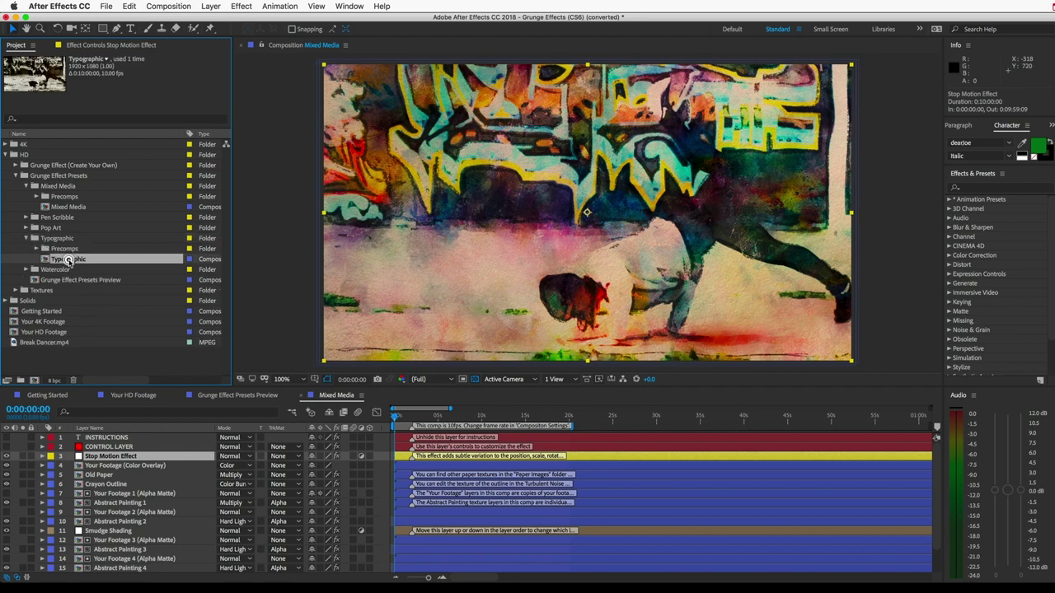
# - Check the Typographic comp's 10 fps frame rate in Composition Settings
pyautogui.click(168, 5)
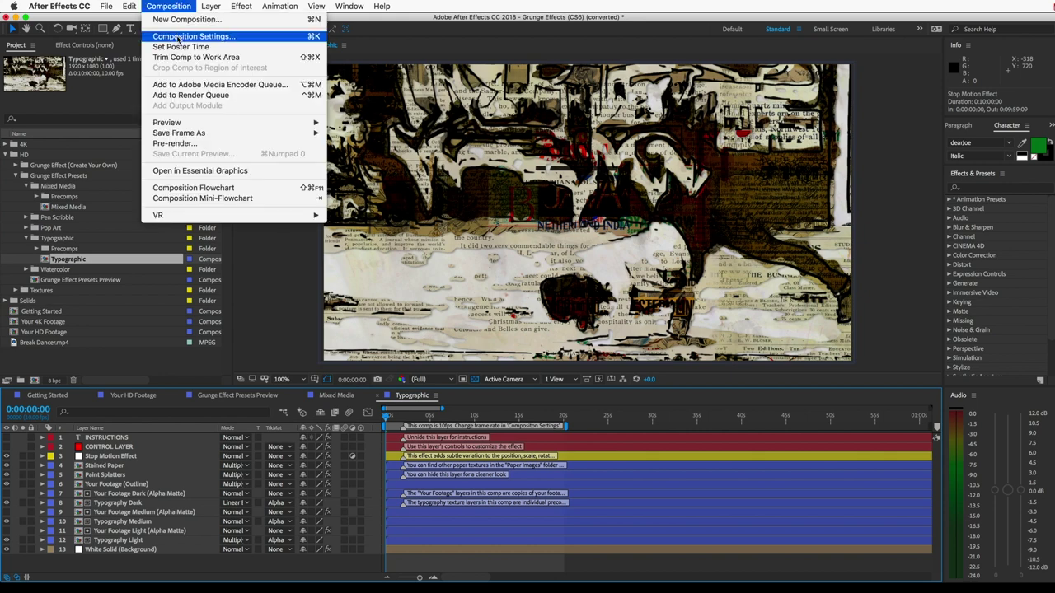
pyautogui.click(177, 36)
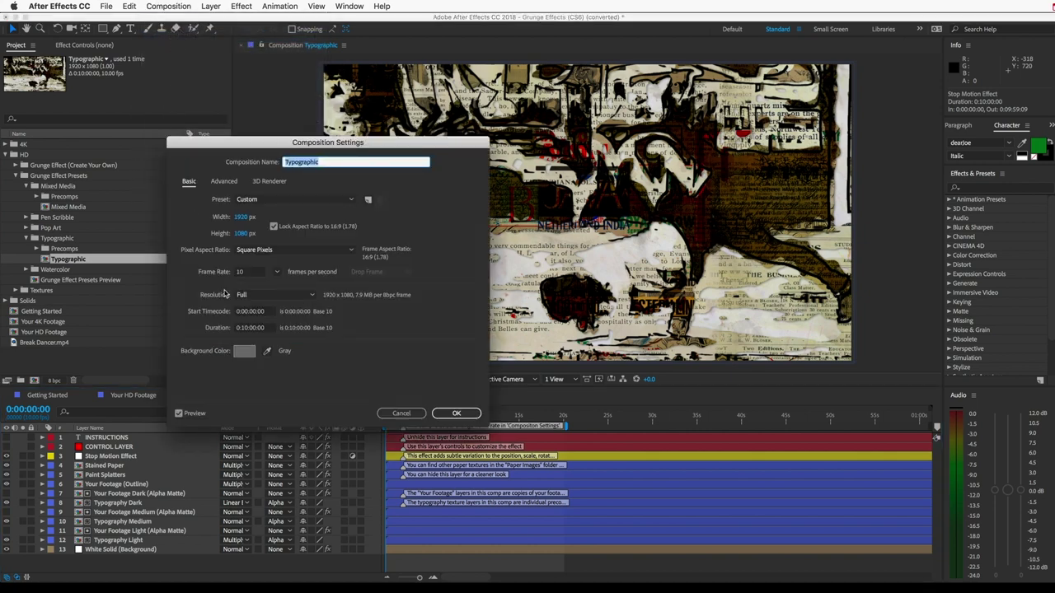
pyautogui.click(276, 272)
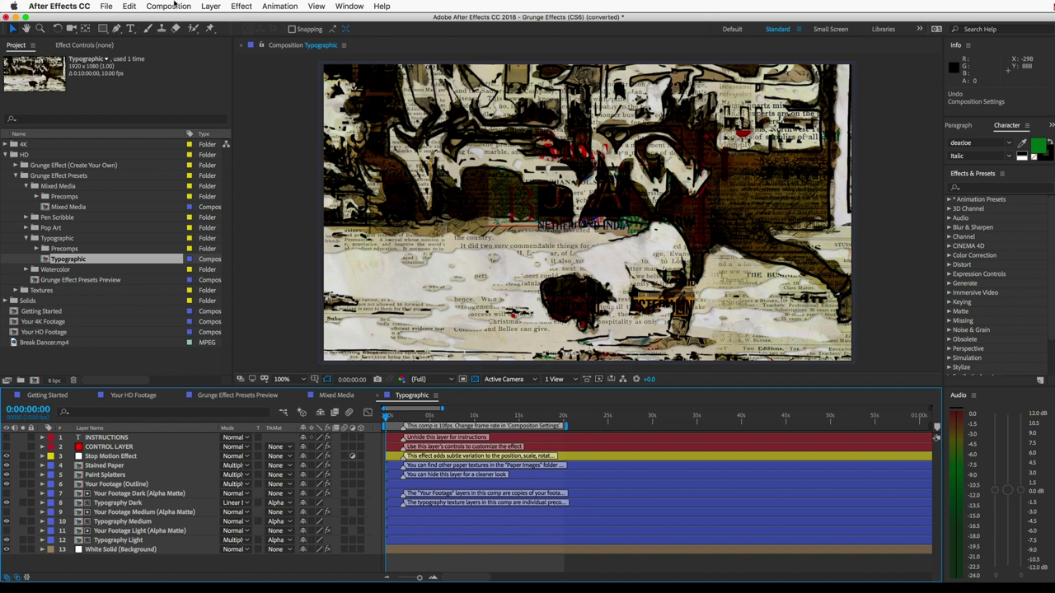
# - Create a new 1920×1080, 29.97 fps Comp 1 and drag the Typographic comp toward it
pyautogui.click(174, 5)
pyautogui.click(173, 19)
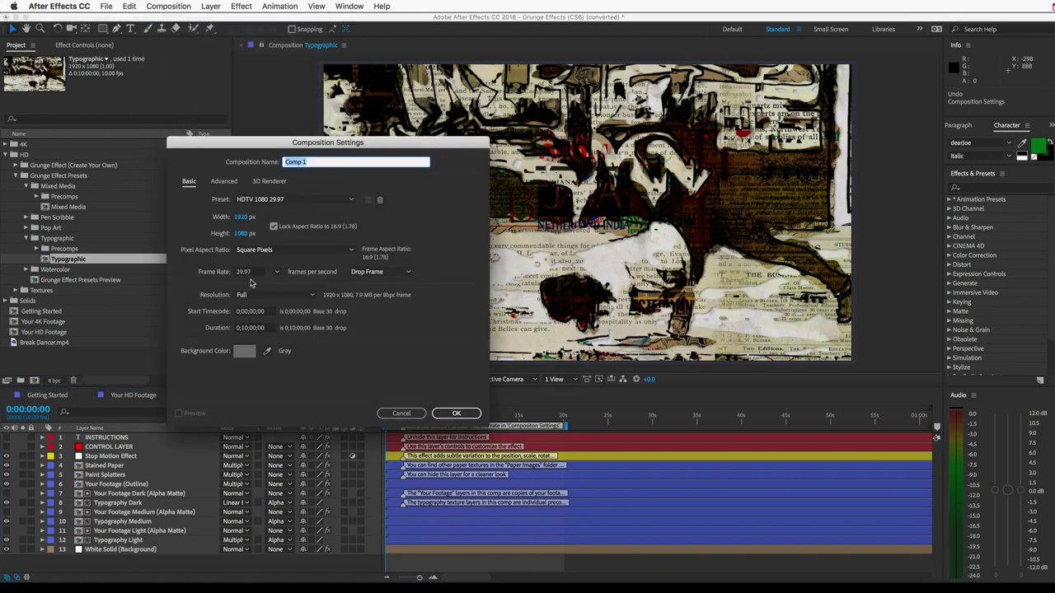
pyautogui.click(456, 412)
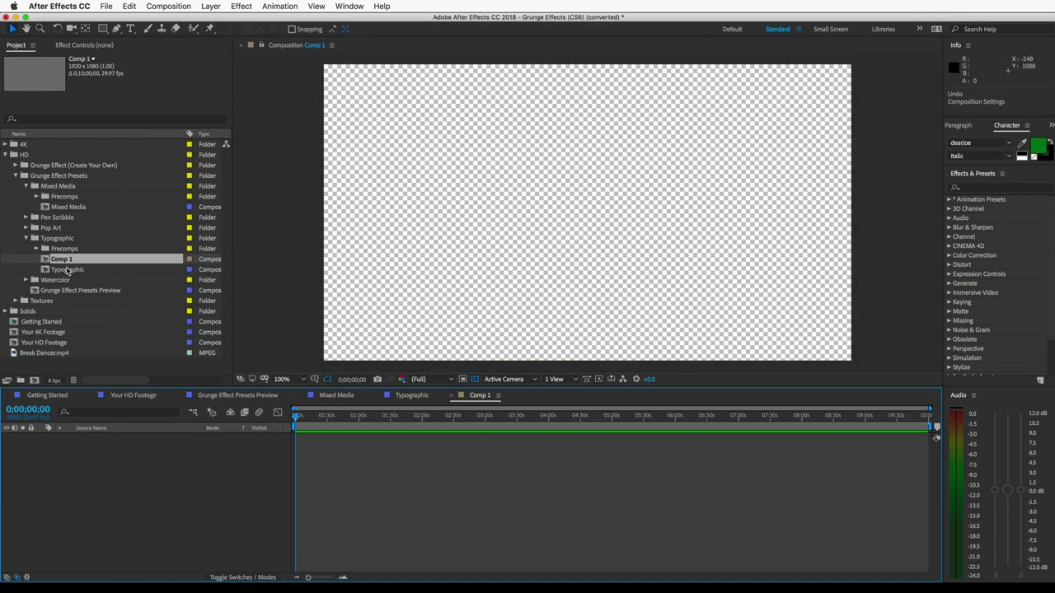
pyautogui.moveTo(69, 270); pyautogui.dragTo(64, 262)
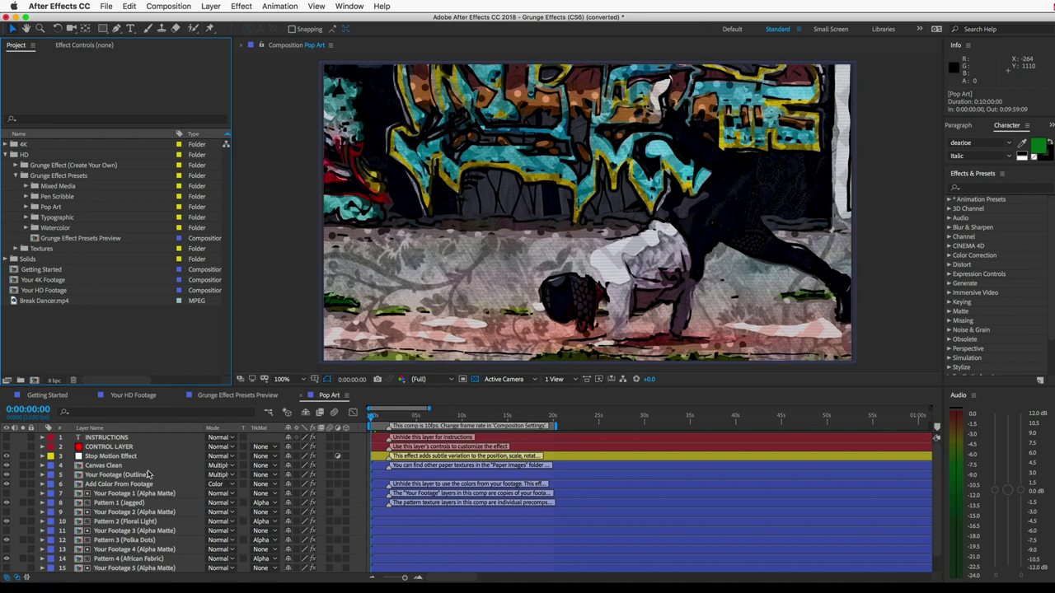
# - Expand the Typographic Precomps folder and open the Typography Dark texture comp
pyautogui.click(62, 198)
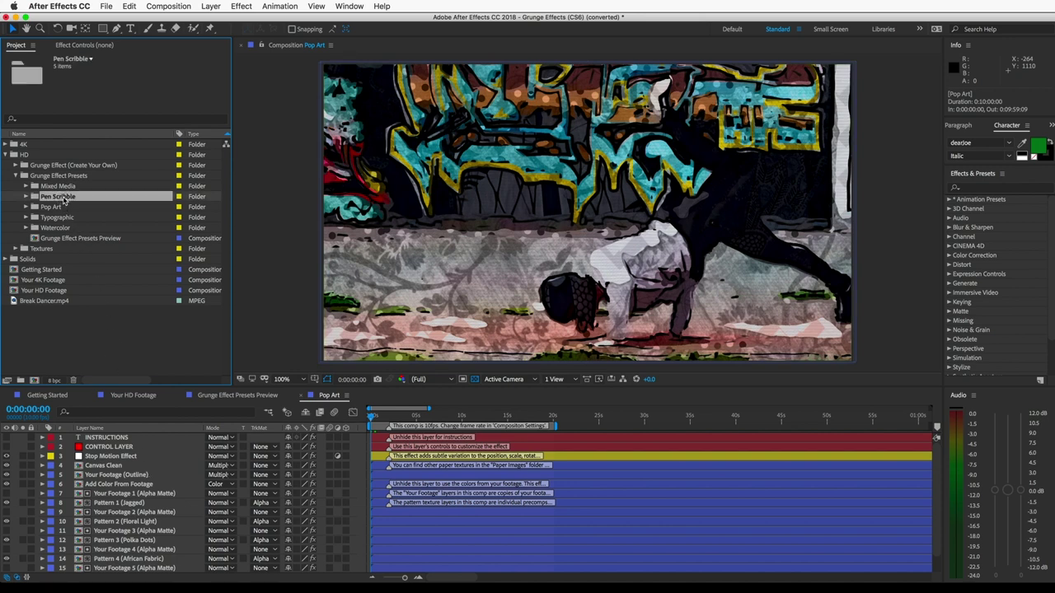
pyautogui.click(63, 217)
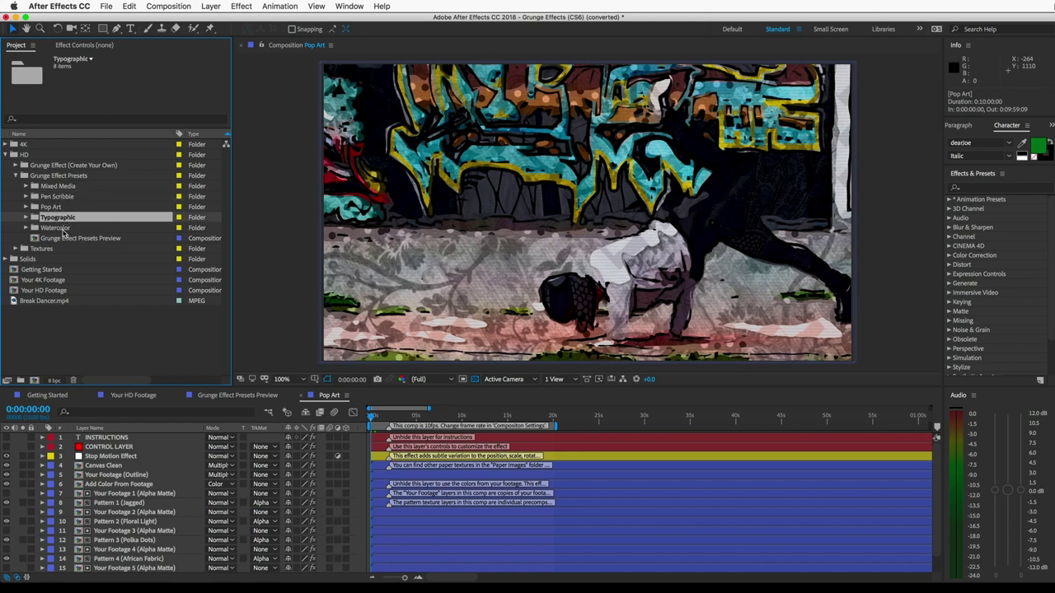
pyautogui.click(55, 228)
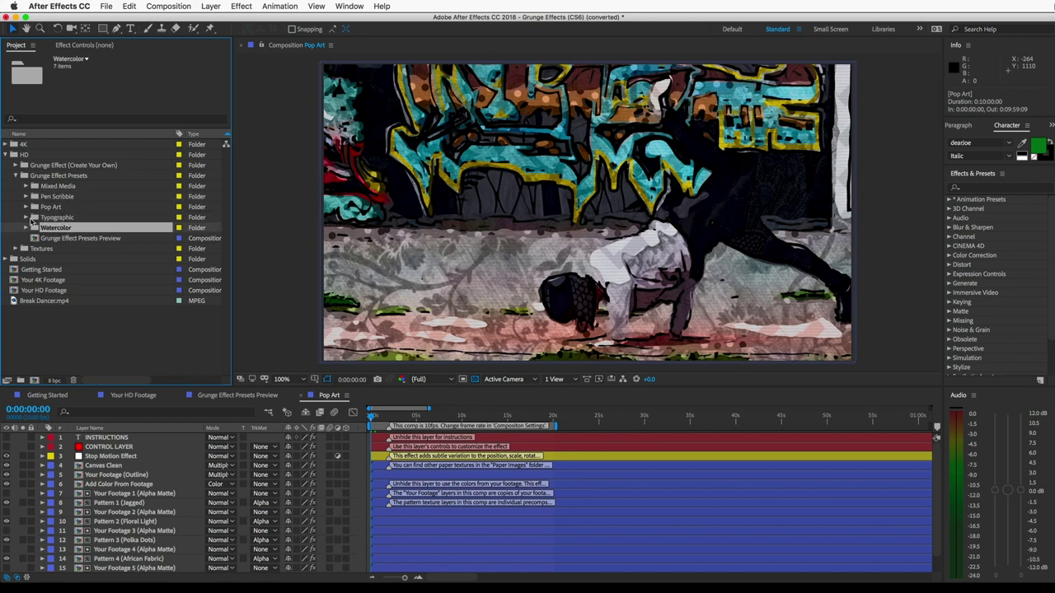
pyautogui.click(25, 217)
pyautogui.click(33, 229)
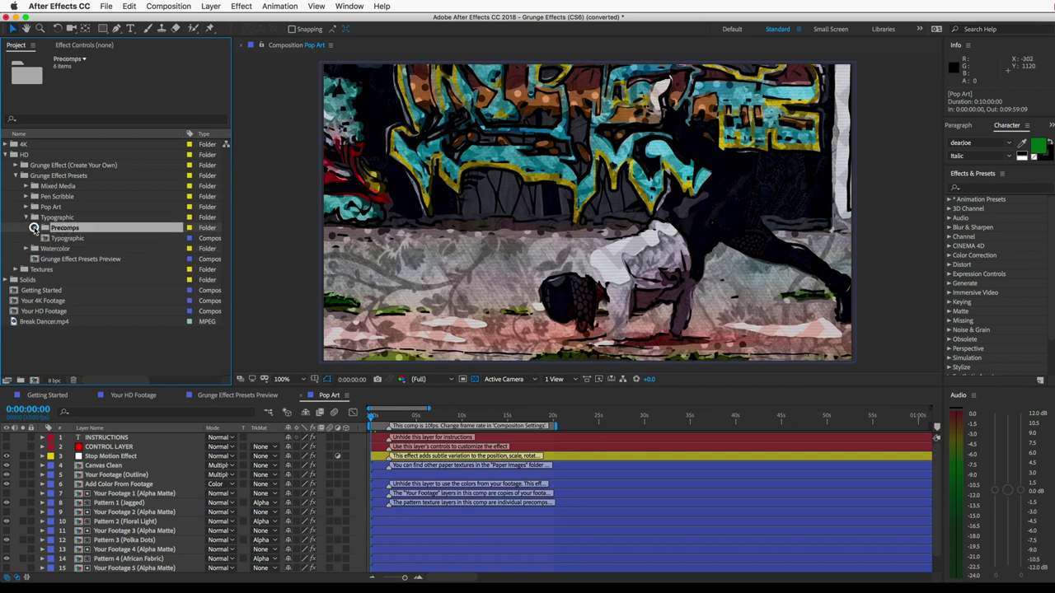
pyautogui.click(34, 228)
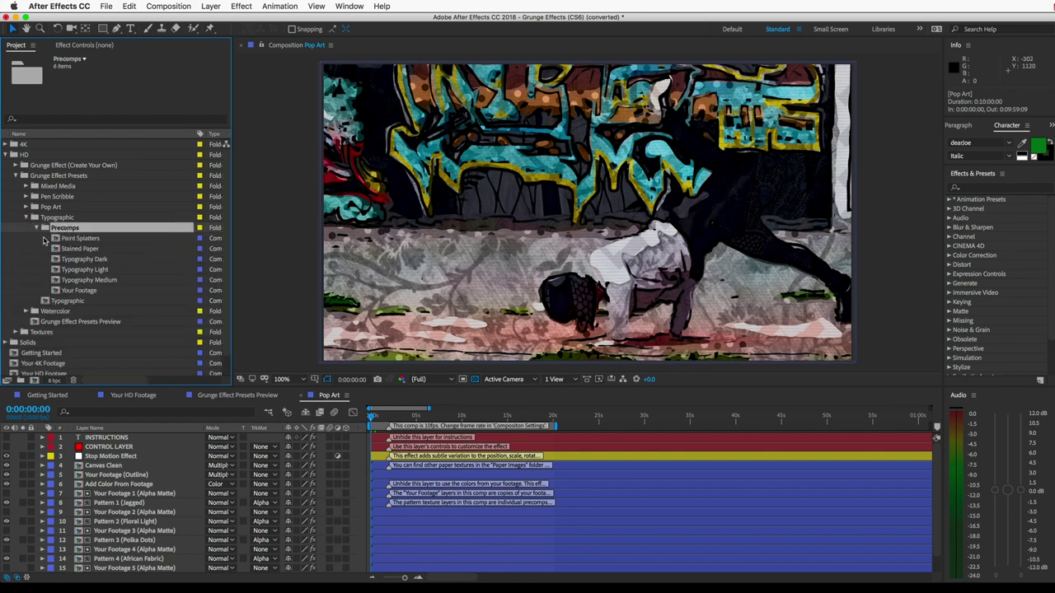
pyautogui.doubleClick(82, 260)
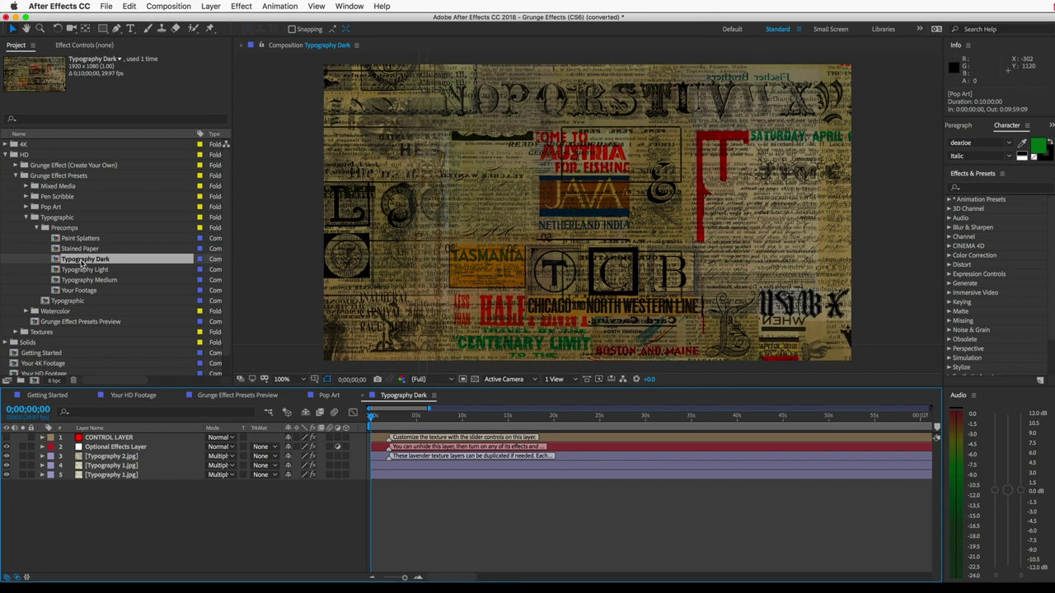
# - Select the two Typography 1.jpg layers and preview the texture animation from 0;00;00;16
pyautogui.click(108, 466)
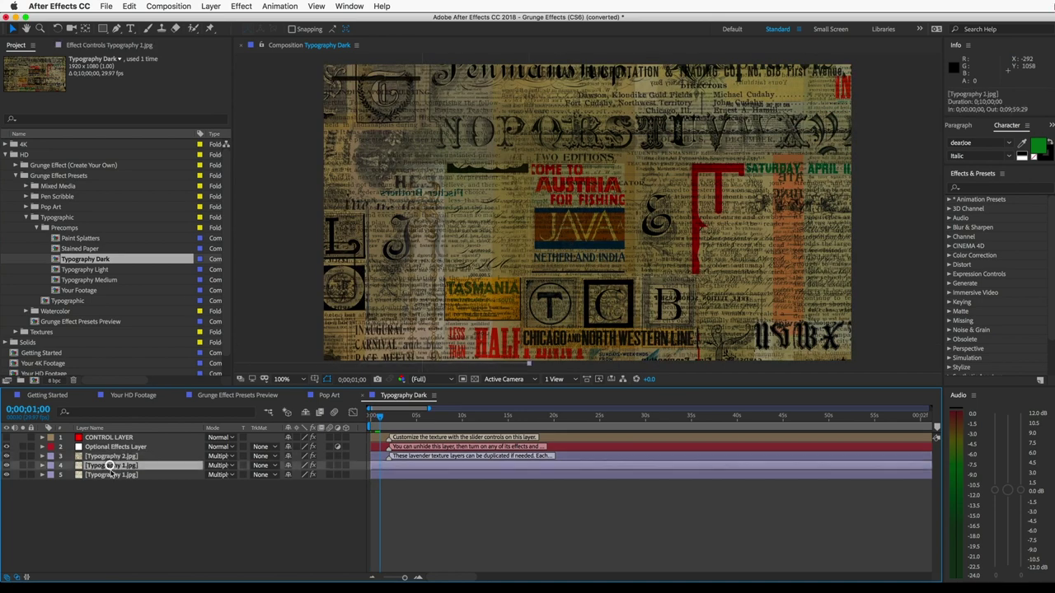
pyautogui.click(110, 475)
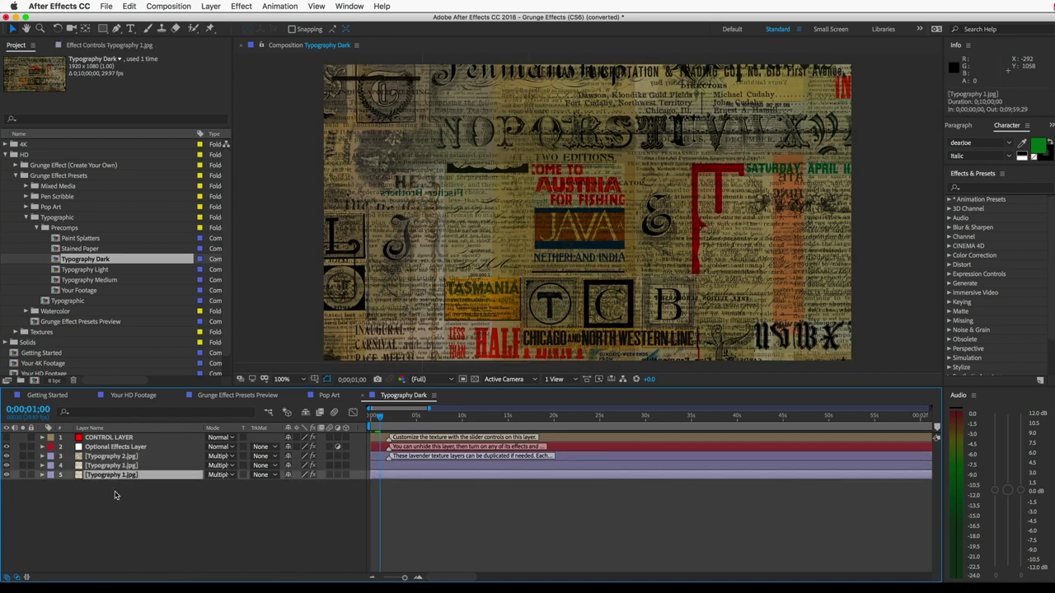
pyautogui.click(115, 495)
pyautogui.click(375, 422)
pyautogui.press('space')
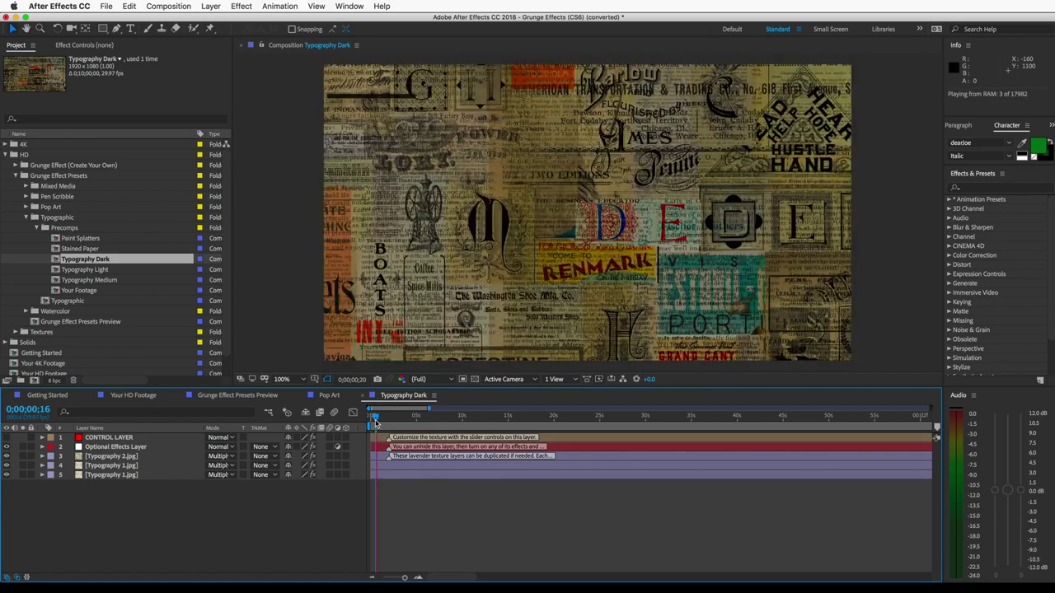
pyautogui.click(114, 475)
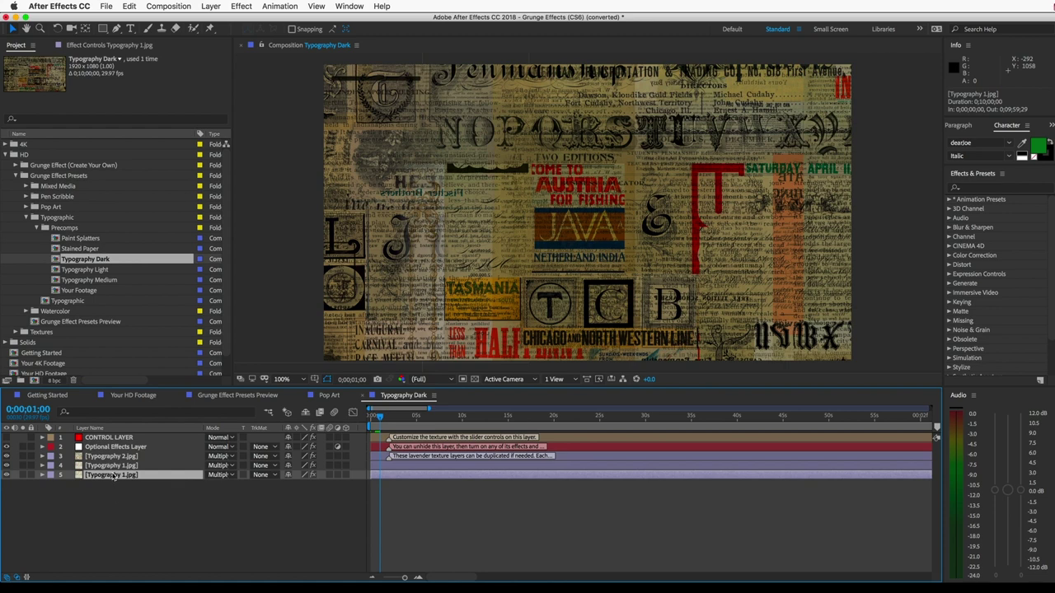
# - Inspect the CONTROL LAYER and Optional Effects Layer settings in Effect Controls
pyautogui.click(109, 439)
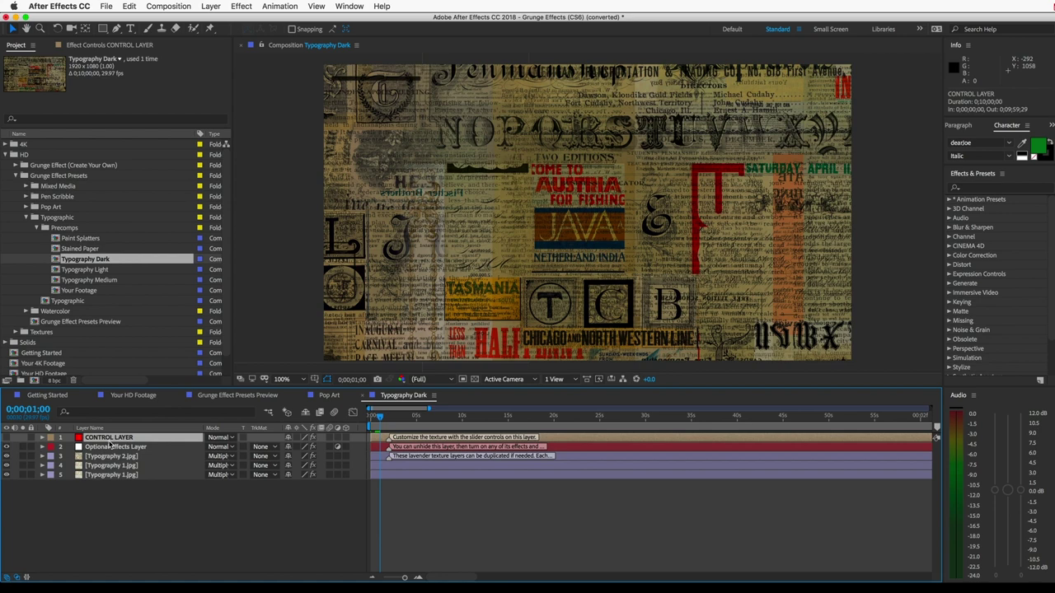
pyautogui.click(114, 46)
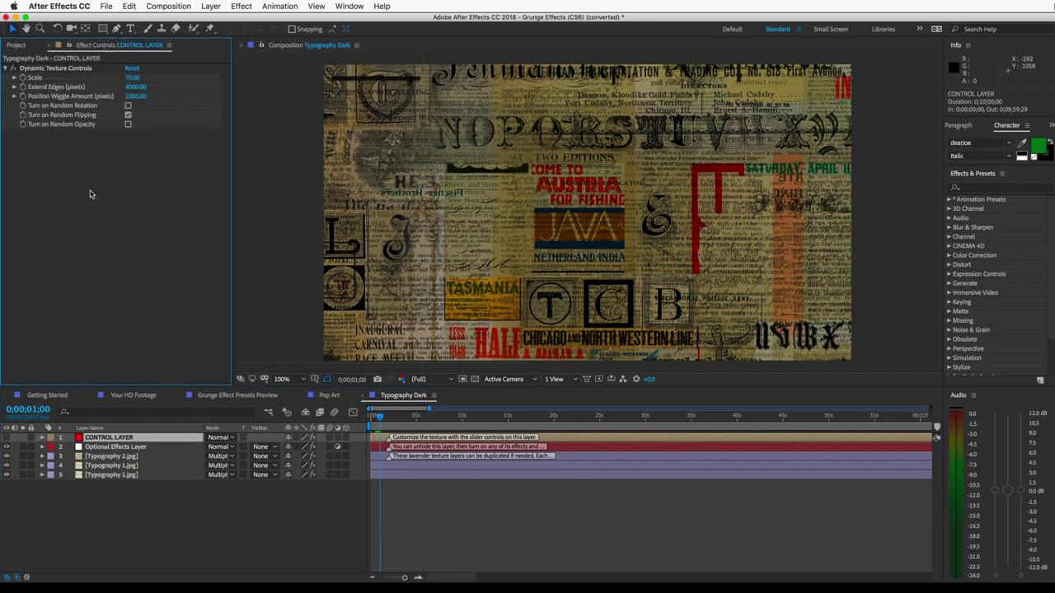
pyautogui.click(104, 448)
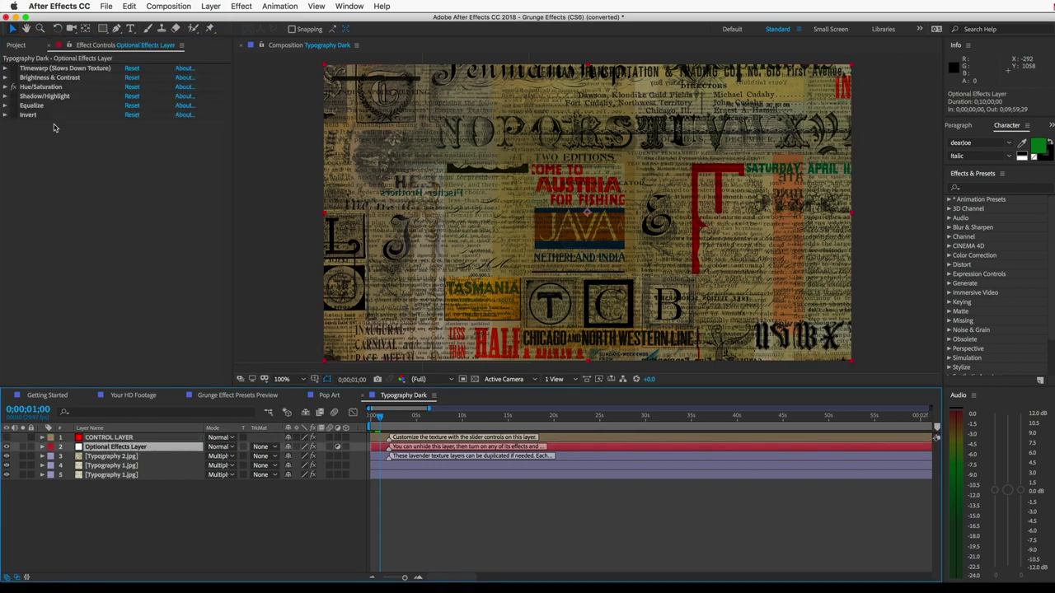
# - Duplicate the Typography 1.jpg layer three times, set layer 6 to Screen, and preview
pyautogui.click(125, 476)
pyautogui.press('super+d')
pyautogui.press('super+d')
pyautogui.press('super+d')
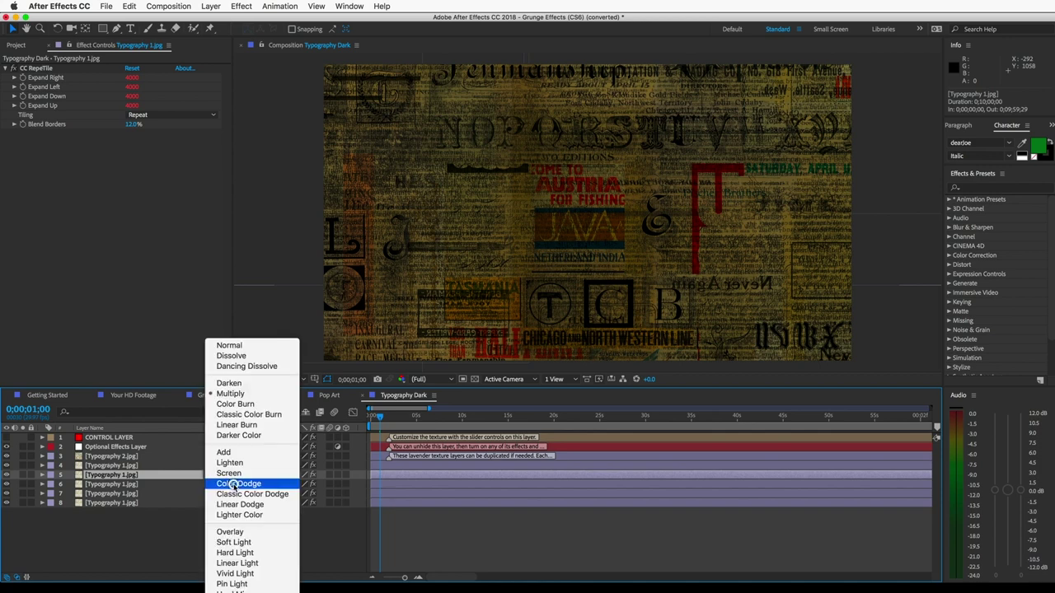
pyautogui.click(233, 485)
pyautogui.click(230, 473)
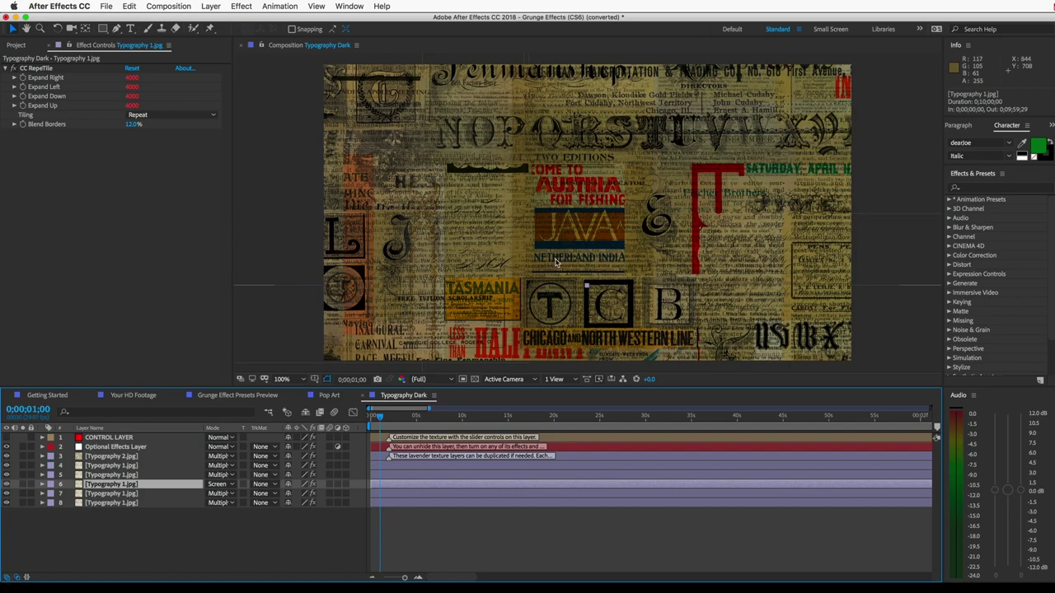
pyautogui.press('space')
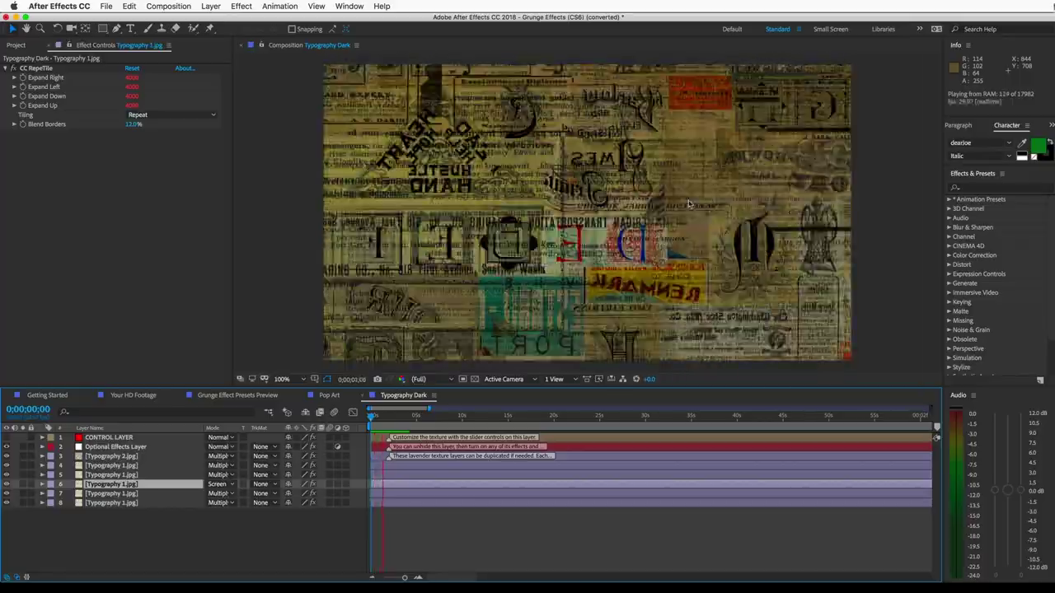
pyautogui.press('space')
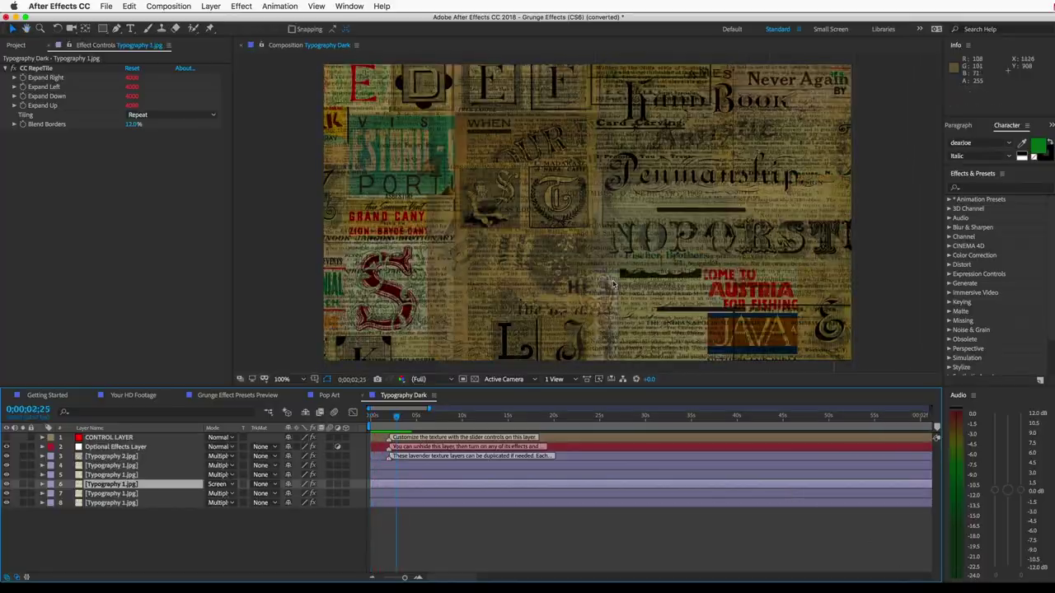
pyautogui.press('space')
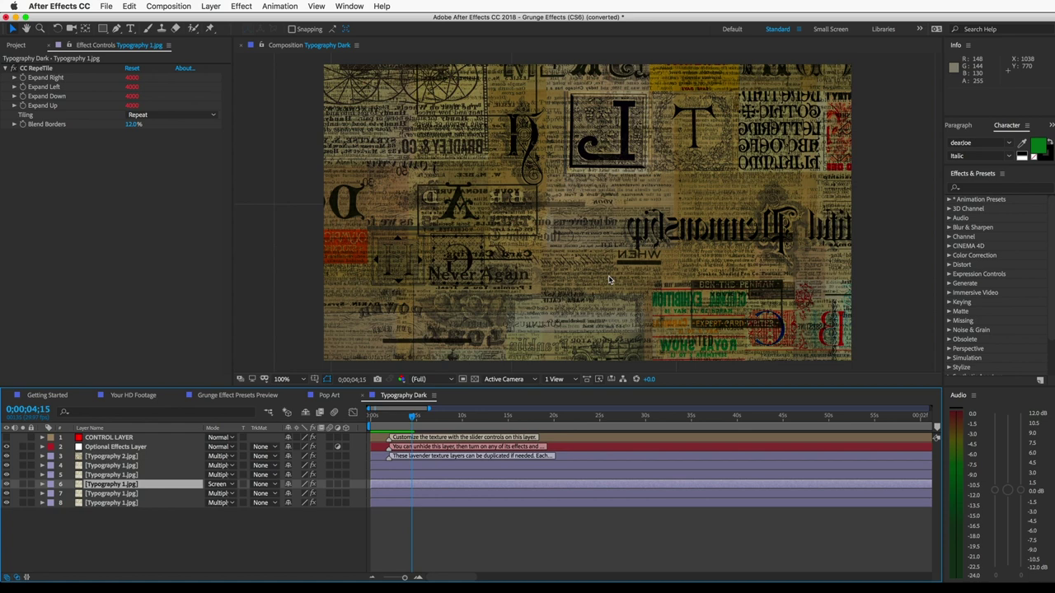
# - Enable the Timewarp (Slows Down Texture) effect on the Optional Effects Layer and preview it
pyautogui.click(108, 447)
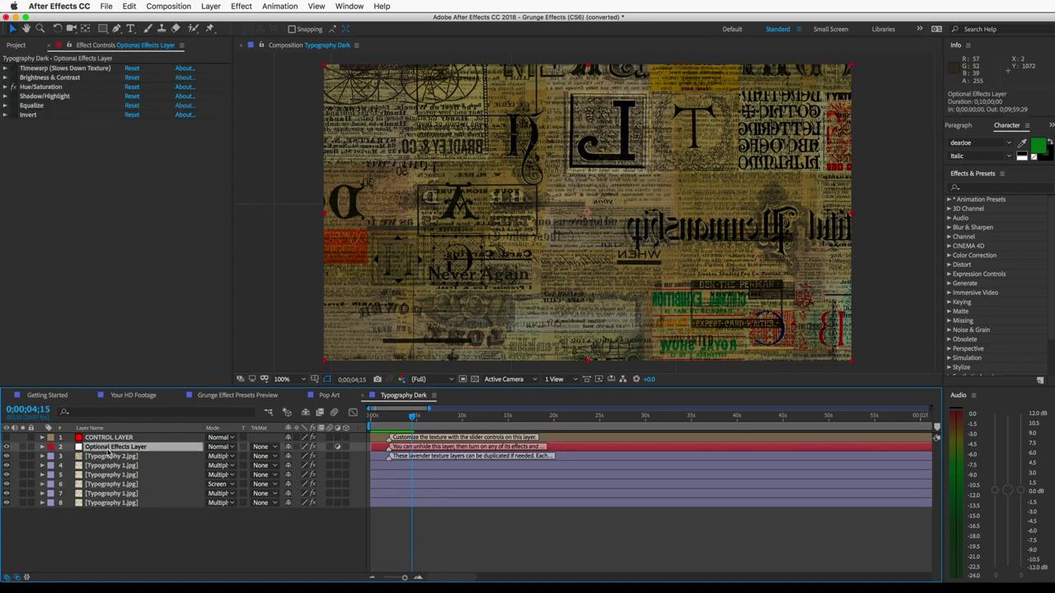
pyautogui.click(36, 70)
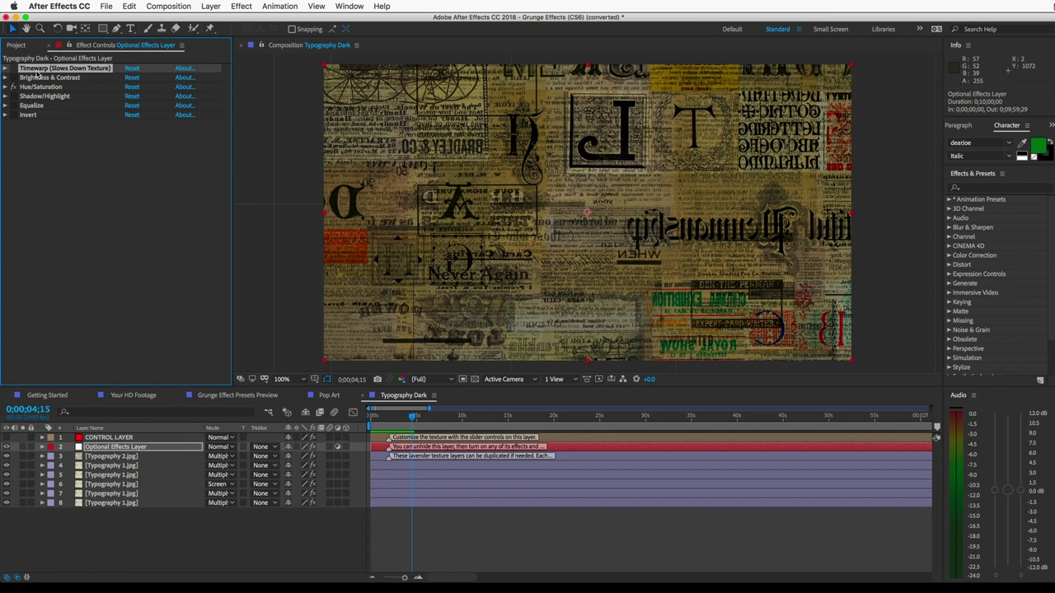
pyautogui.click(12, 70)
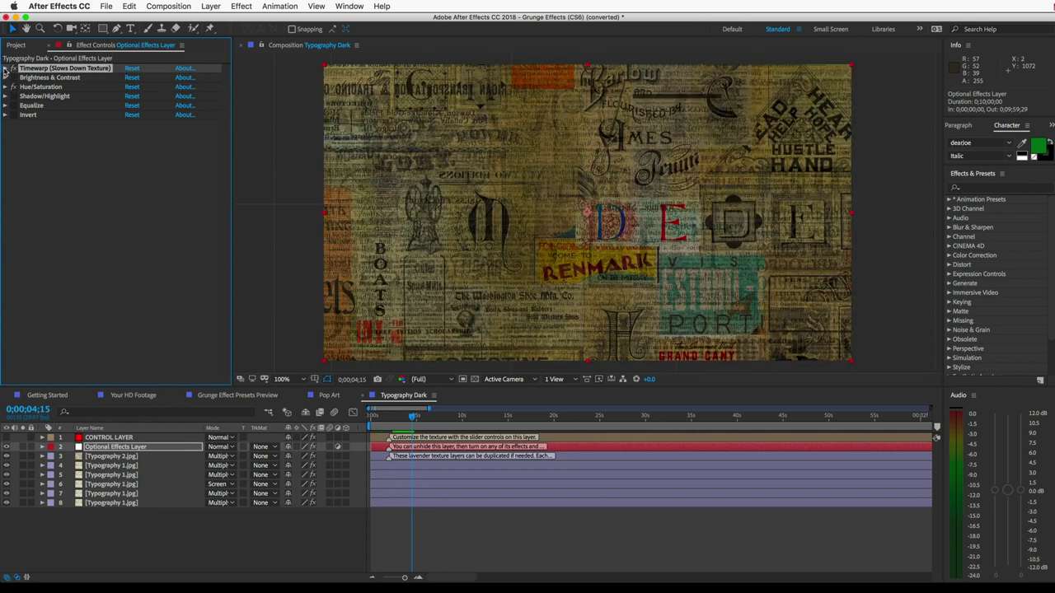
pyautogui.click(5, 69)
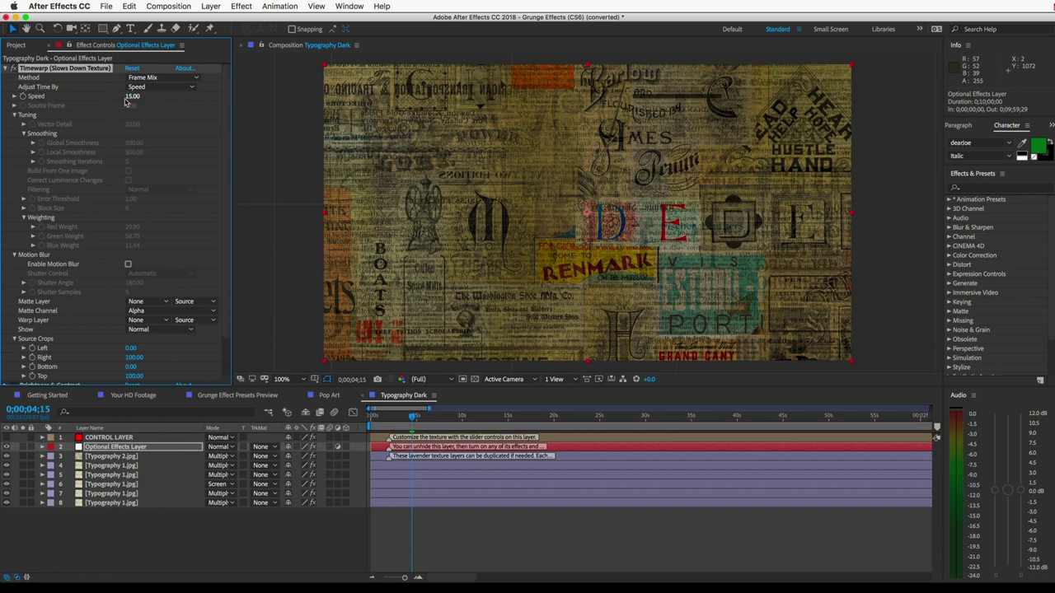
pyautogui.click(398, 524)
pyautogui.press('space')
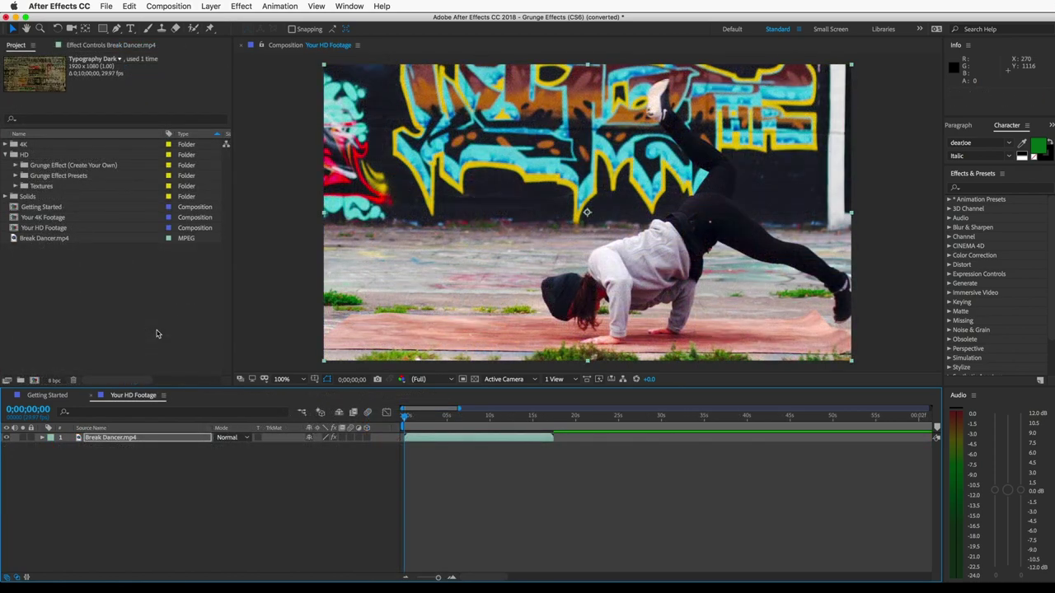
# - Expand the Grunge Effect (Create Your Own) folder and select its Textures folder
pyautogui.click(50, 165)
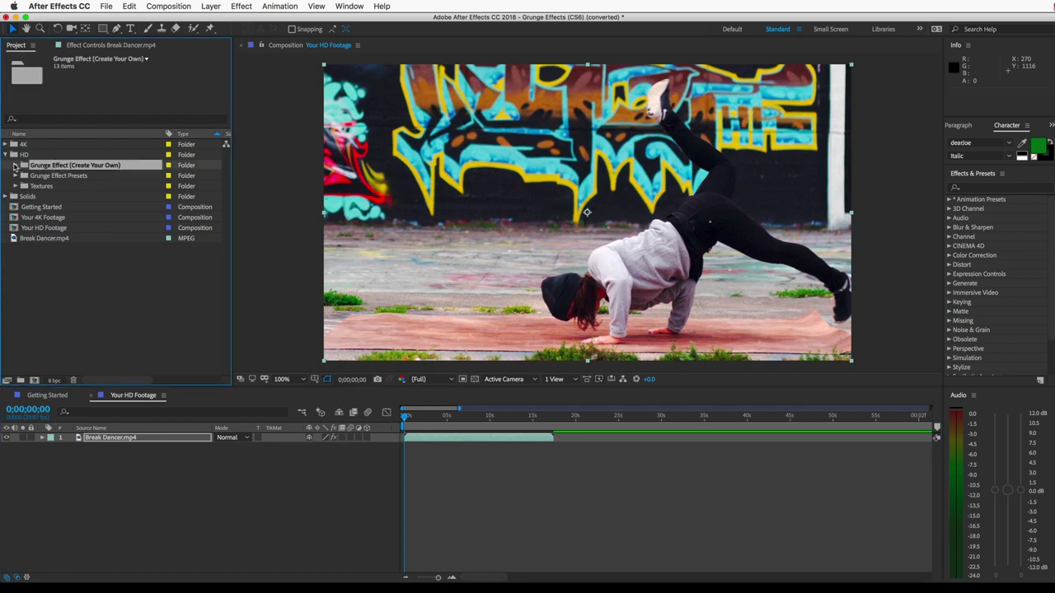
pyautogui.click(15, 166)
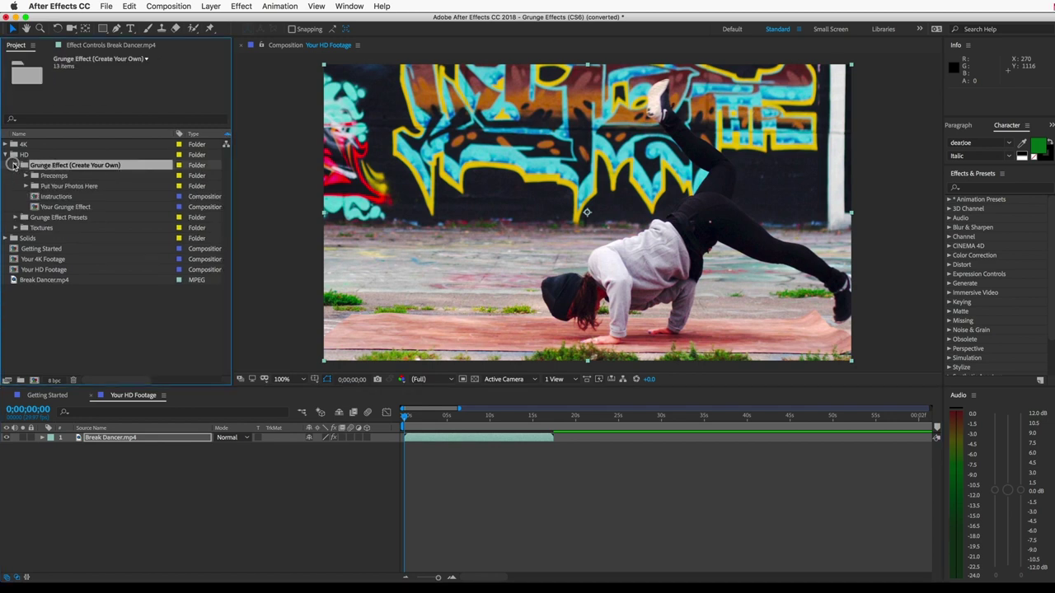
pyautogui.click(38, 229)
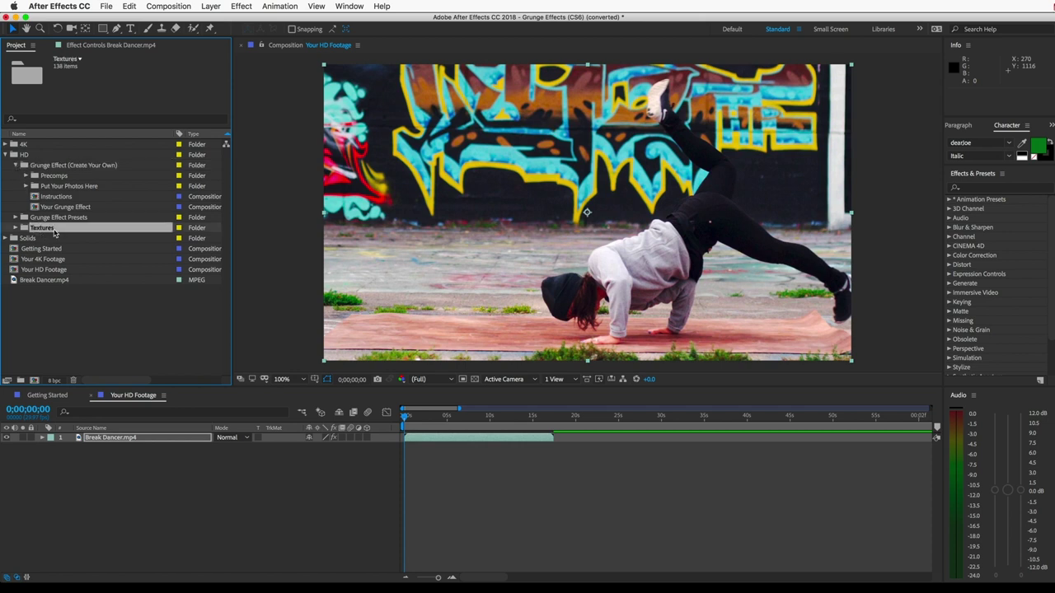
# - Expand the Textures folder and its Grunge Images subfolder
pyautogui.click(15, 227)
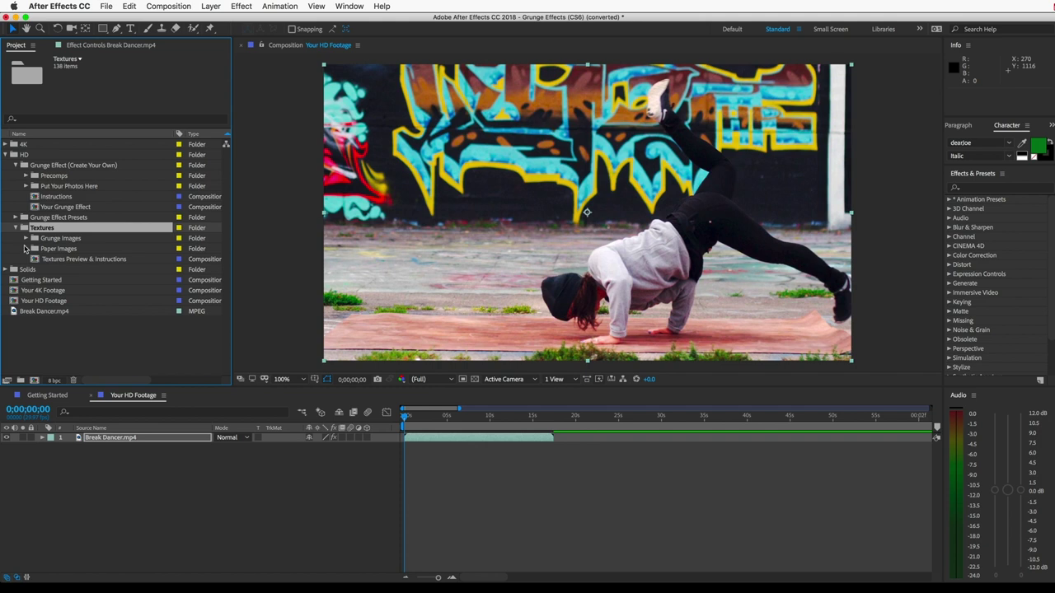
pyautogui.click(25, 238)
pyautogui.scroll(-20, 55, 220)
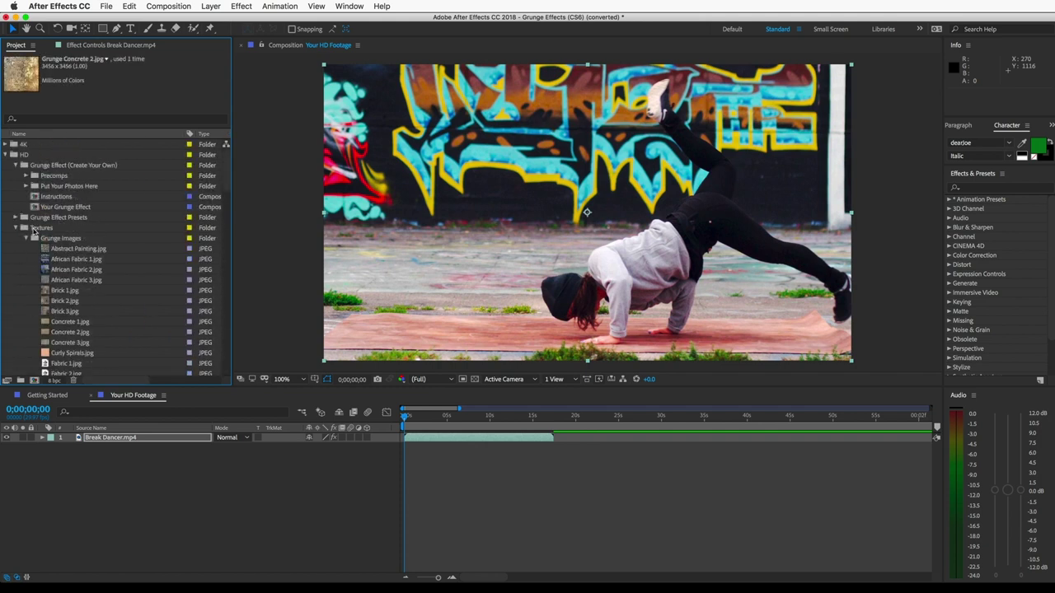
# - Expand Put Your Photos Here to reveal Photo 1–3, then select Concrete 1.jpg
pyautogui.click(49, 186)
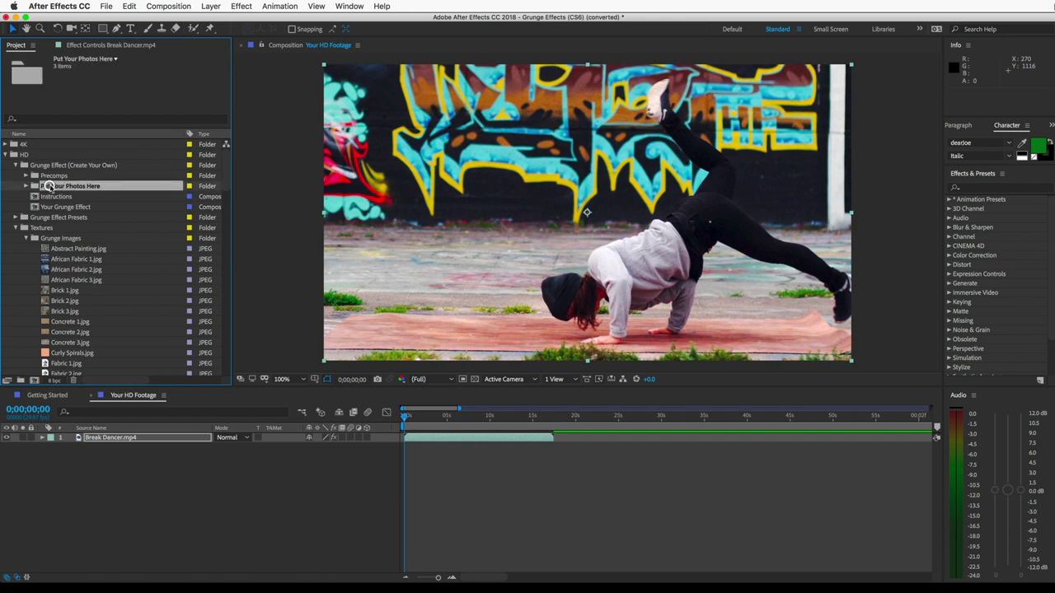
pyautogui.click(25, 187)
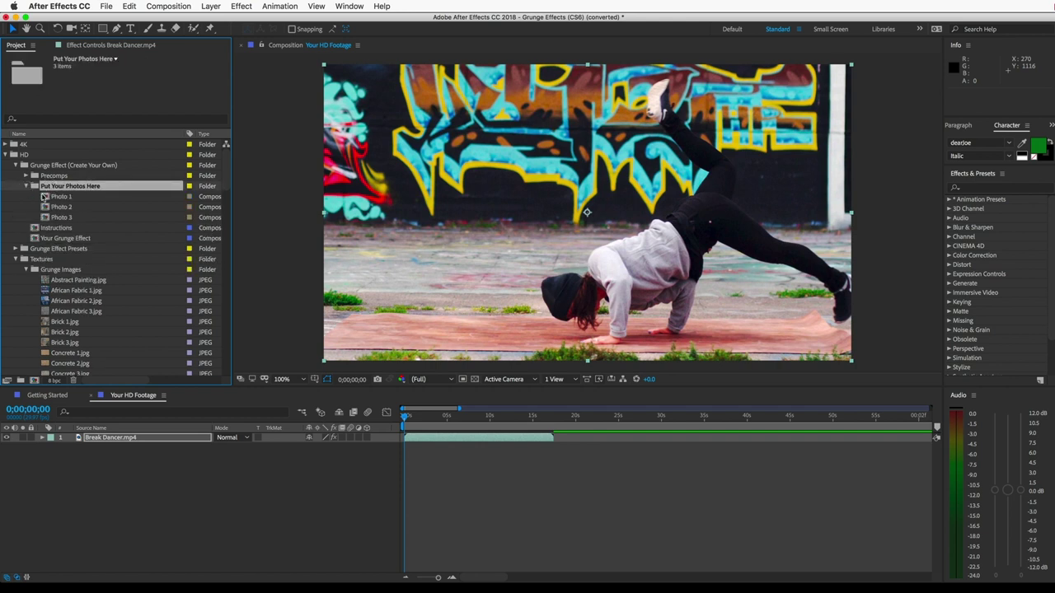
pyautogui.click(62, 198)
pyautogui.click(59, 209)
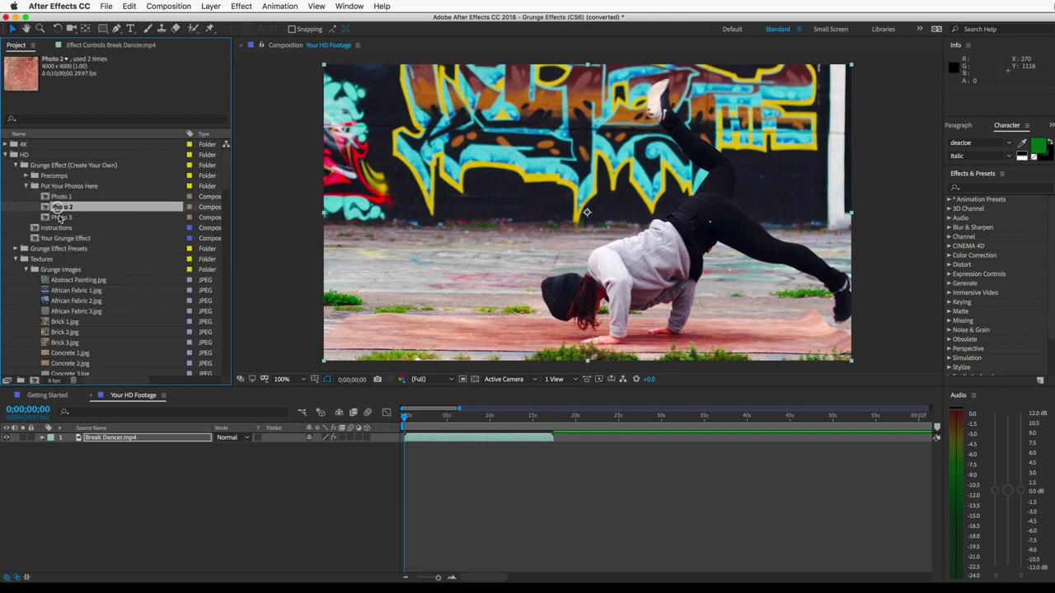
pyautogui.click(60, 217)
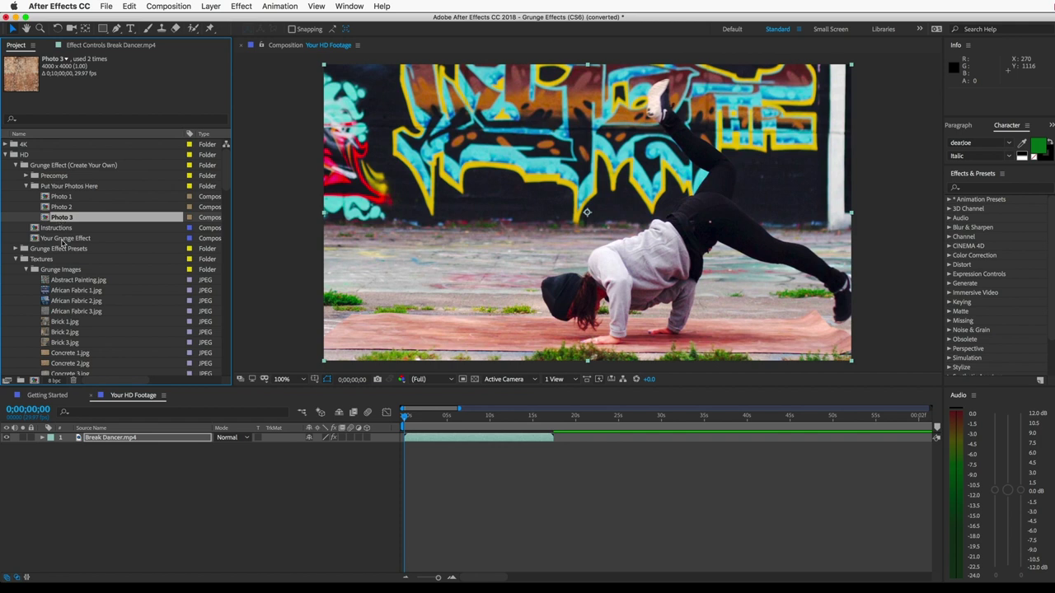
pyautogui.click(68, 323)
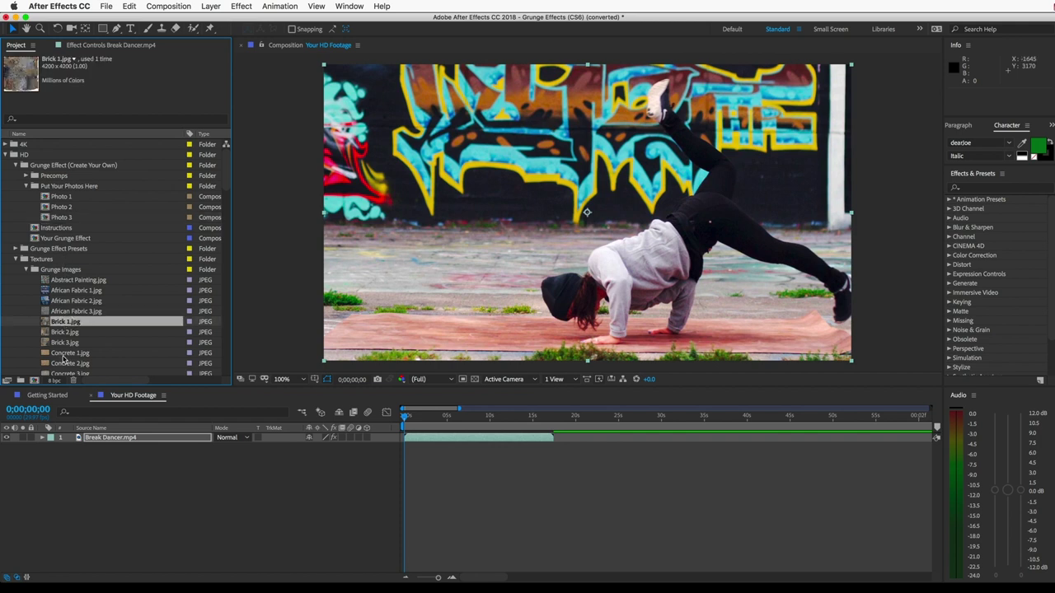
pyautogui.click(69, 353)
# - Place Concrete 1.jpg into Photo 1 and scale it to about 175%
pyautogui.moveTo(63, 350); pyautogui.dragTo(54, 197)
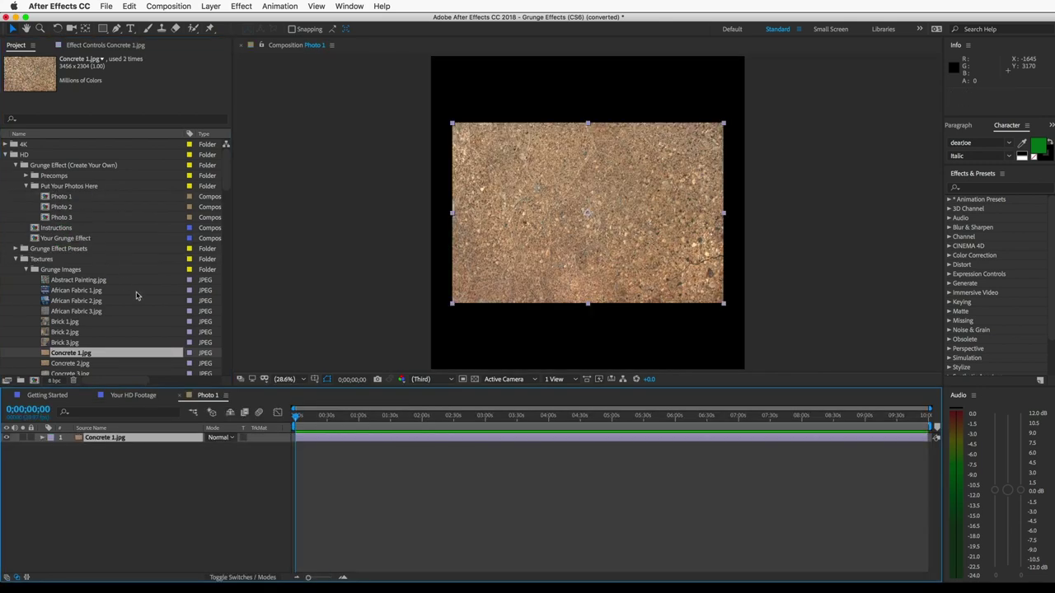
pyautogui.click(42, 438)
pyautogui.click(52, 446)
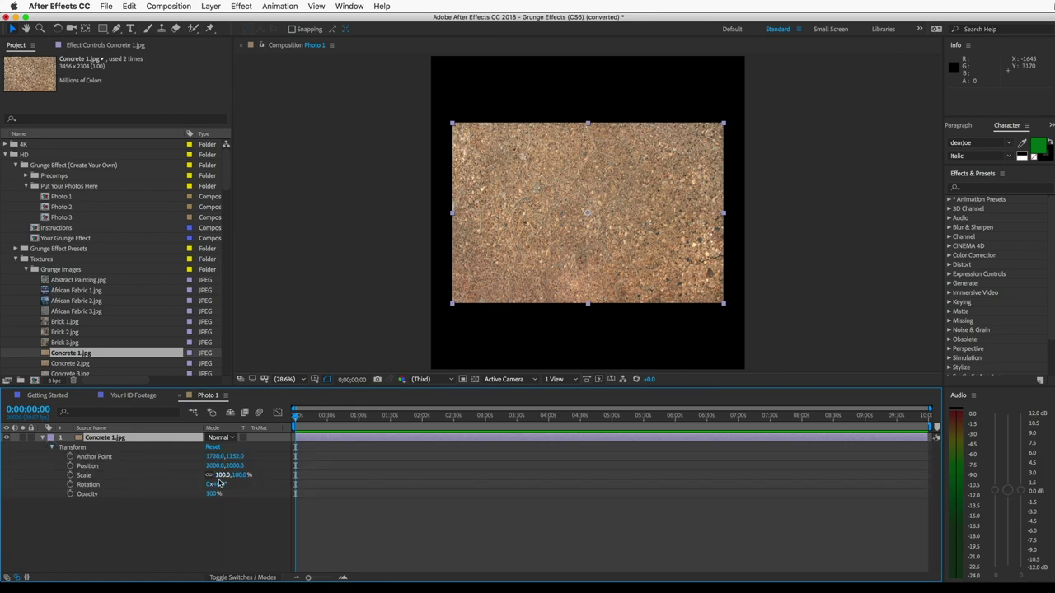
pyautogui.moveTo(223, 475); pyautogui.dragTo(276, 493)
pyautogui.doubleClick(62, 207)
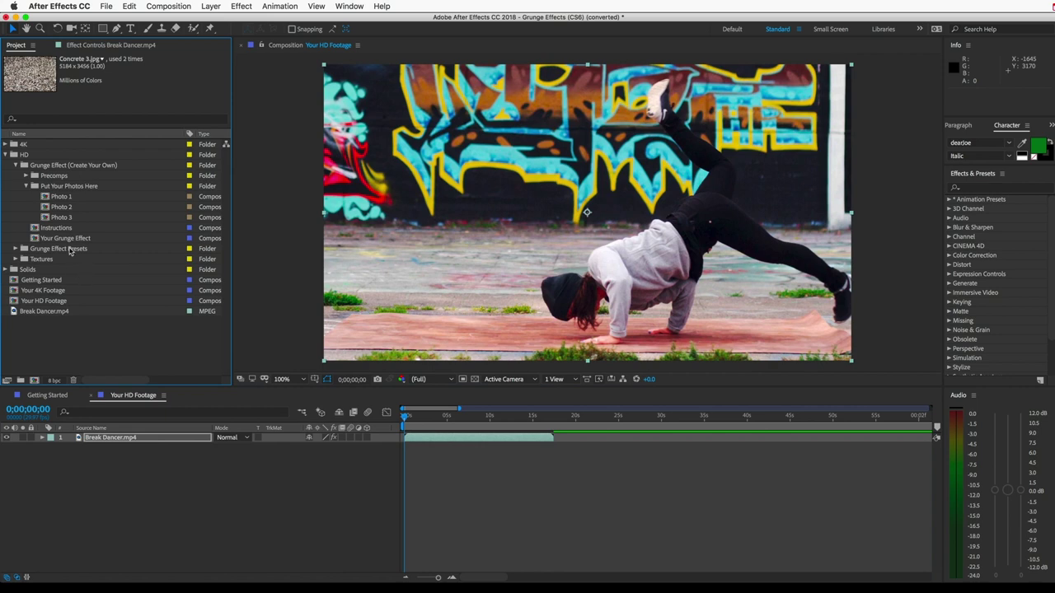
# - Open the Your Grunge Effect composition and show the CONTROL LAYER's effect settings
pyautogui.click(66, 239)
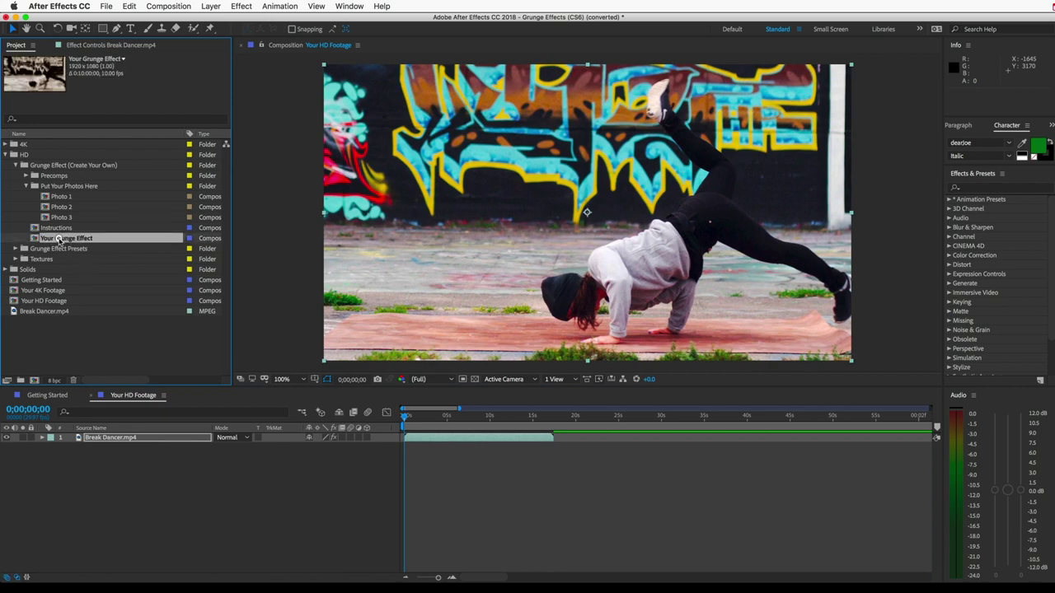
pyautogui.doubleClick(58, 239)
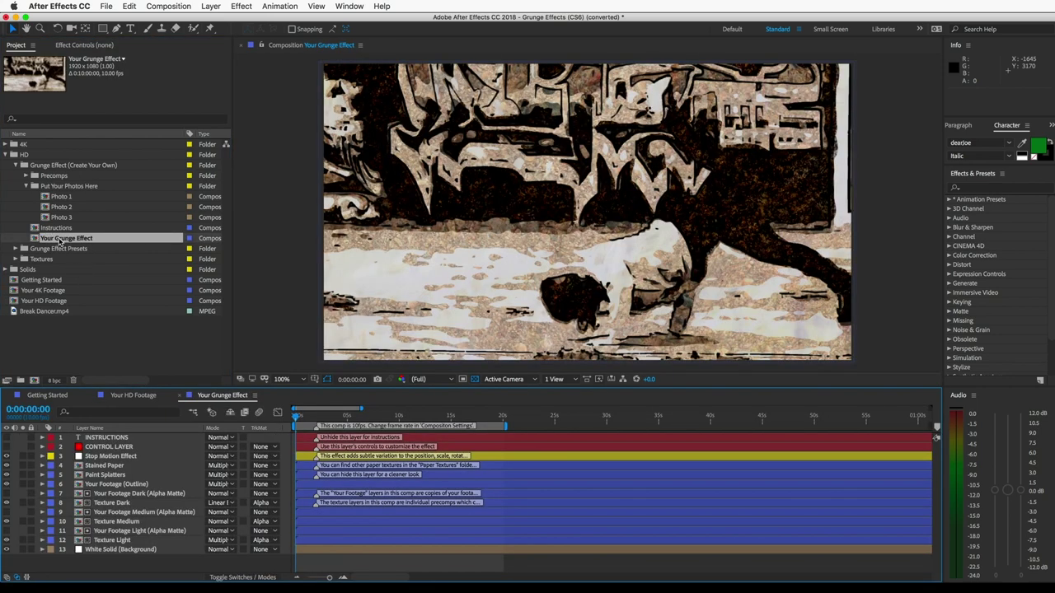
pyautogui.click(108, 446)
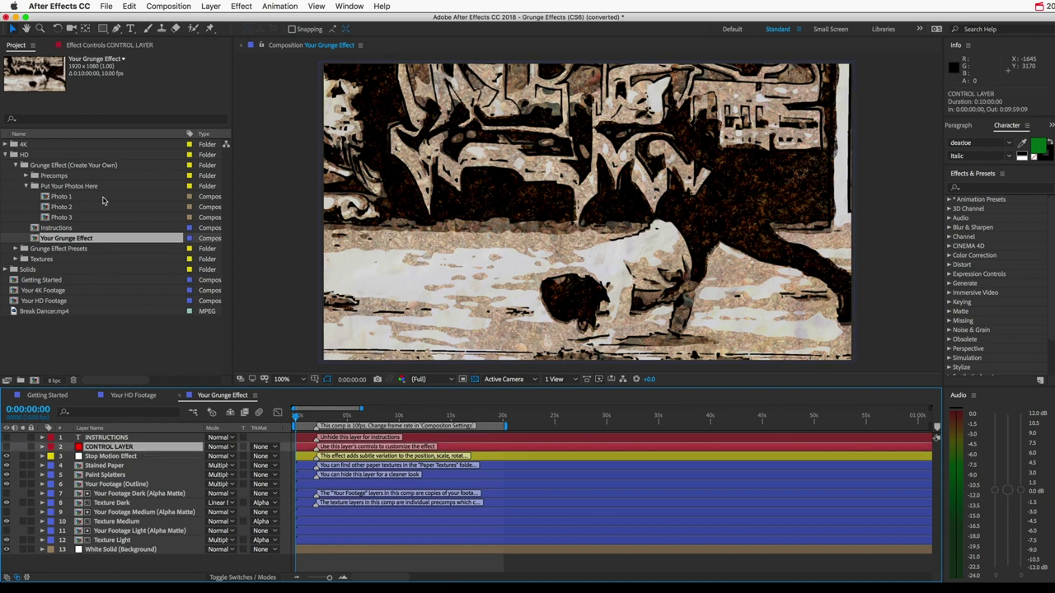
pyautogui.click(110, 45)
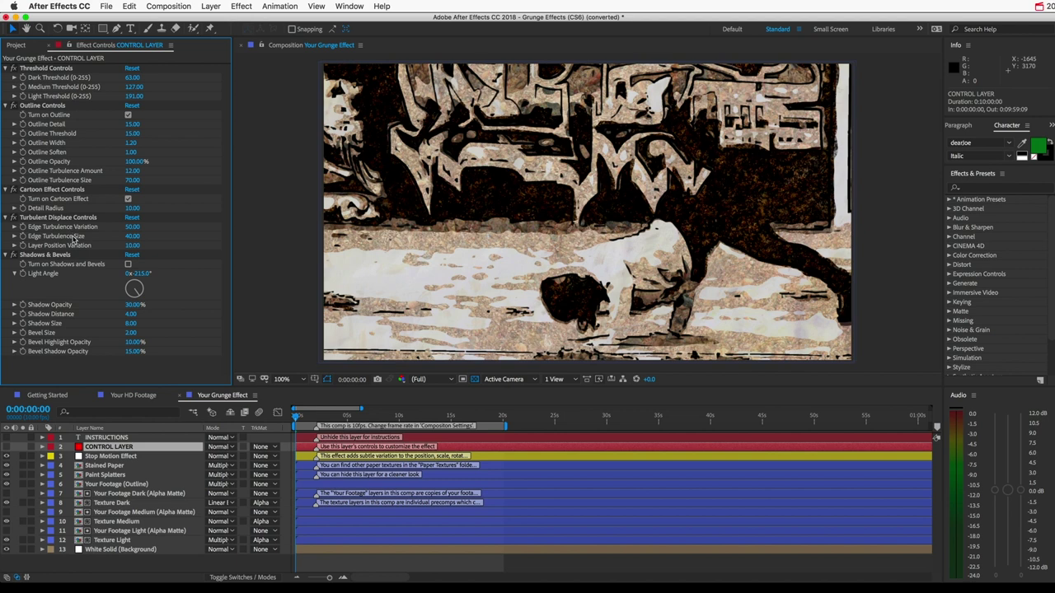
# - Inspect the Stop Motion Effect and Texture Dark, Medium, Light layers, then open Texture Dark
pyautogui.click(99, 457)
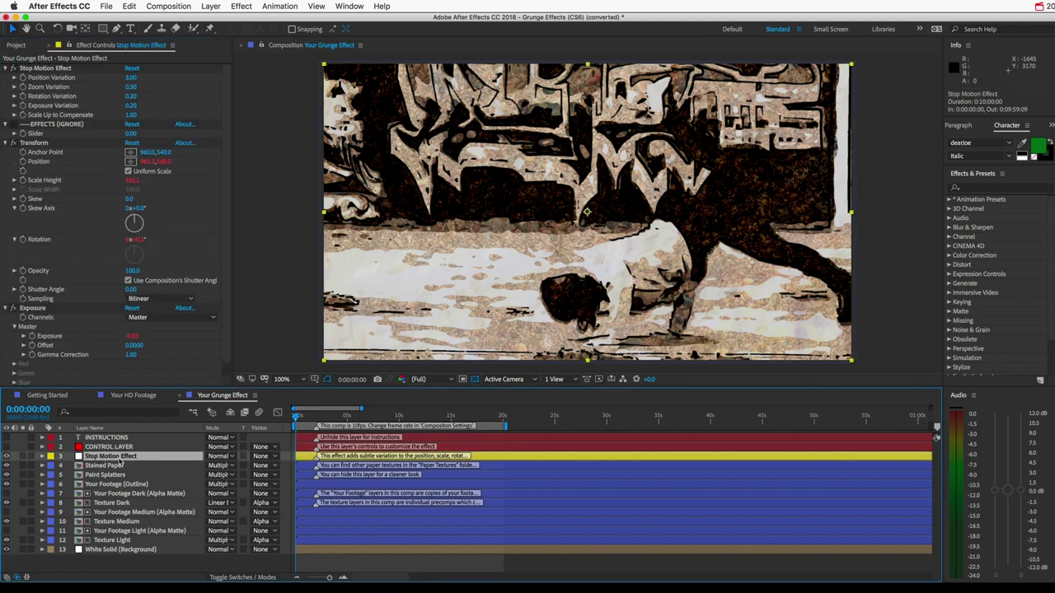
pyautogui.click(115, 503)
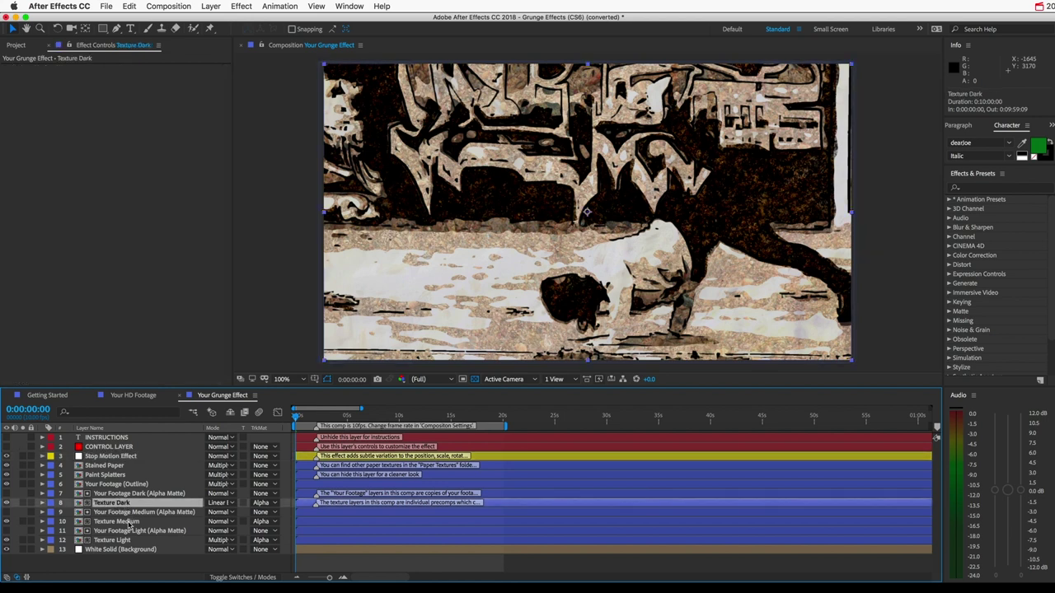
pyautogui.click(129, 522)
pyautogui.click(127, 540)
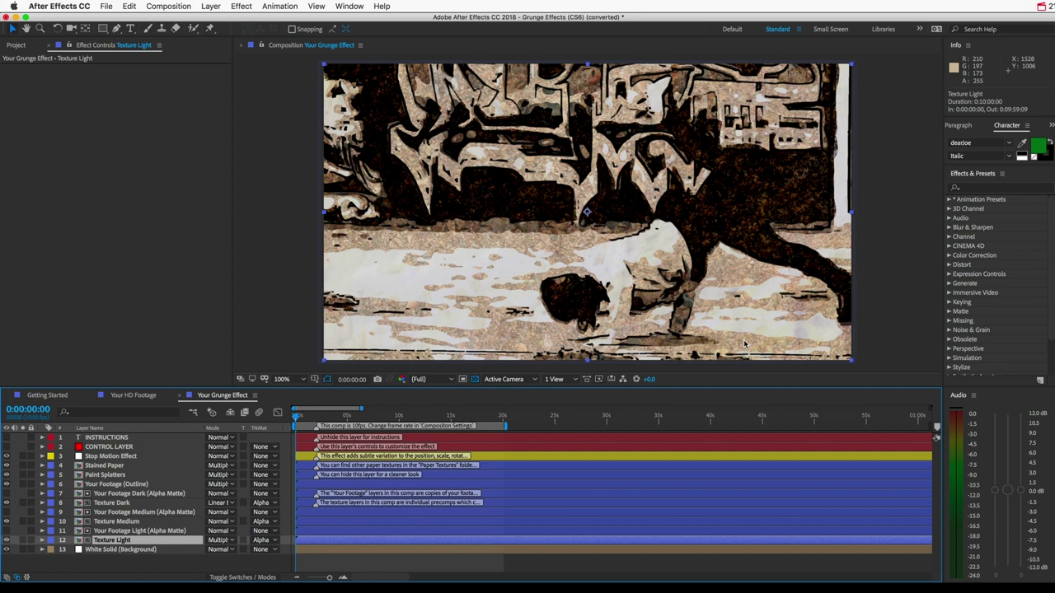
pyautogui.click(686, 344)
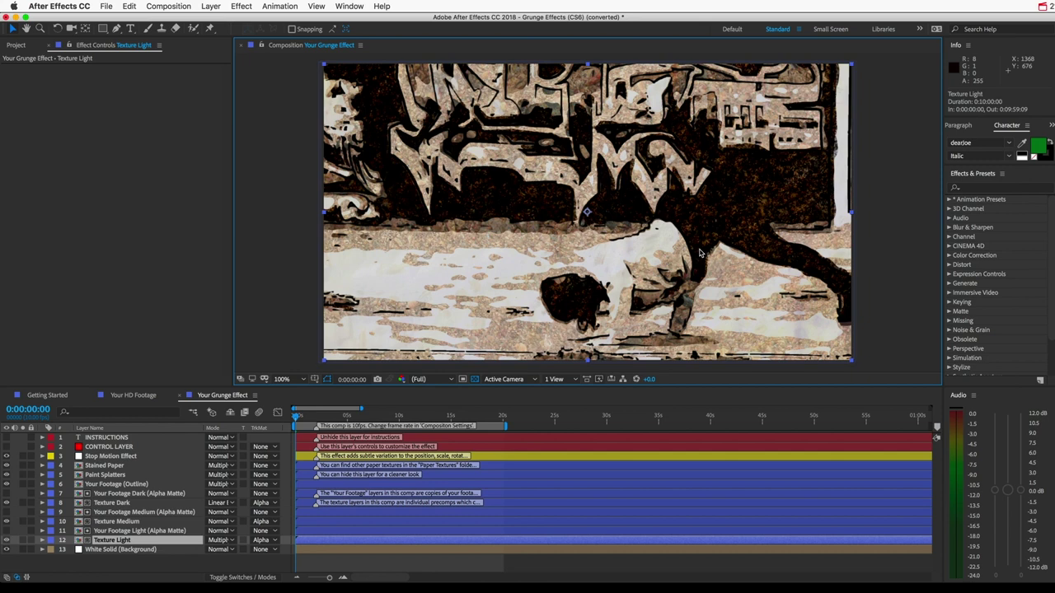
pyautogui.doubleClick(120, 504)
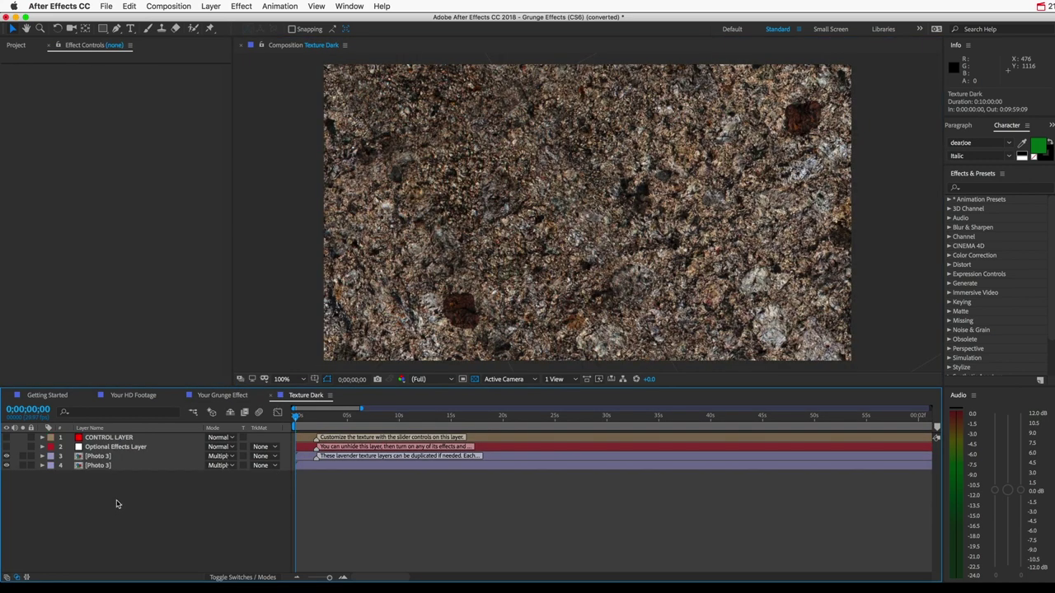
# - Turn on the Optional Effects Layer and raise Brightness & Contrast's Brightness
pyautogui.click(6, 447)
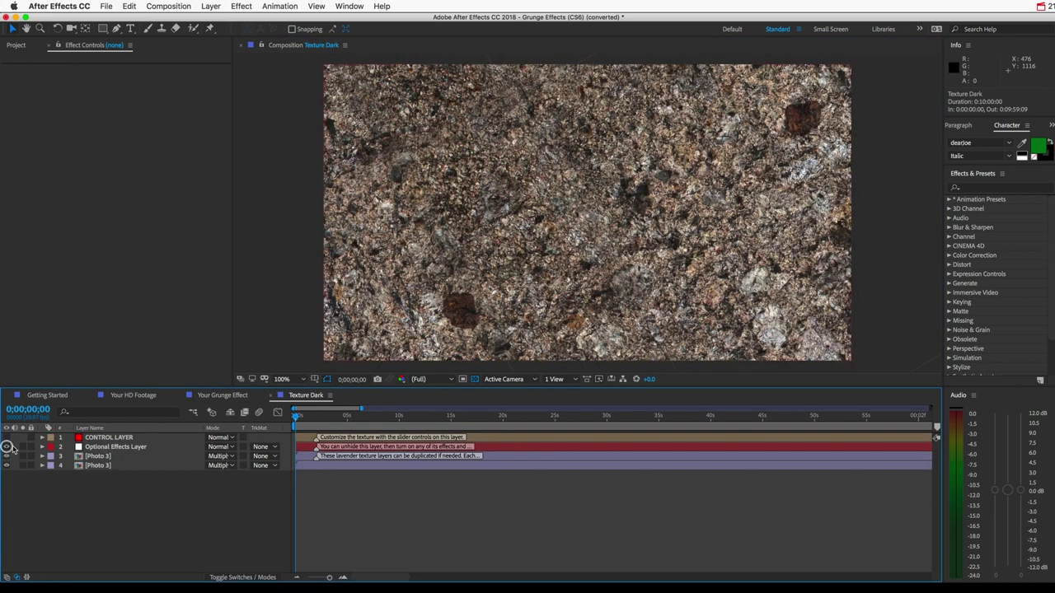
pyautogui.click(113, 446)
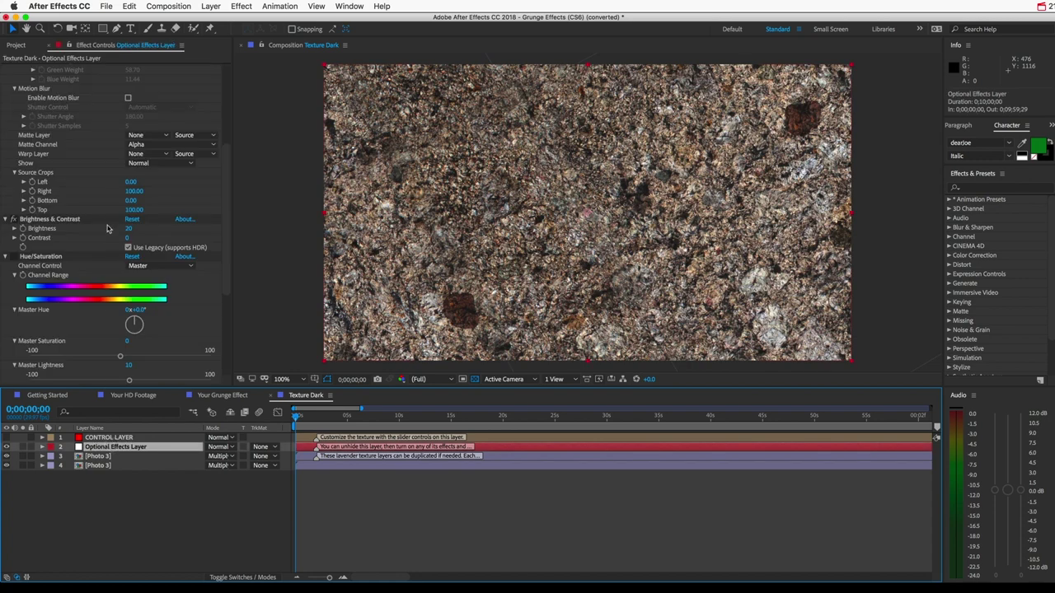
pyautogui.click(135, 234)
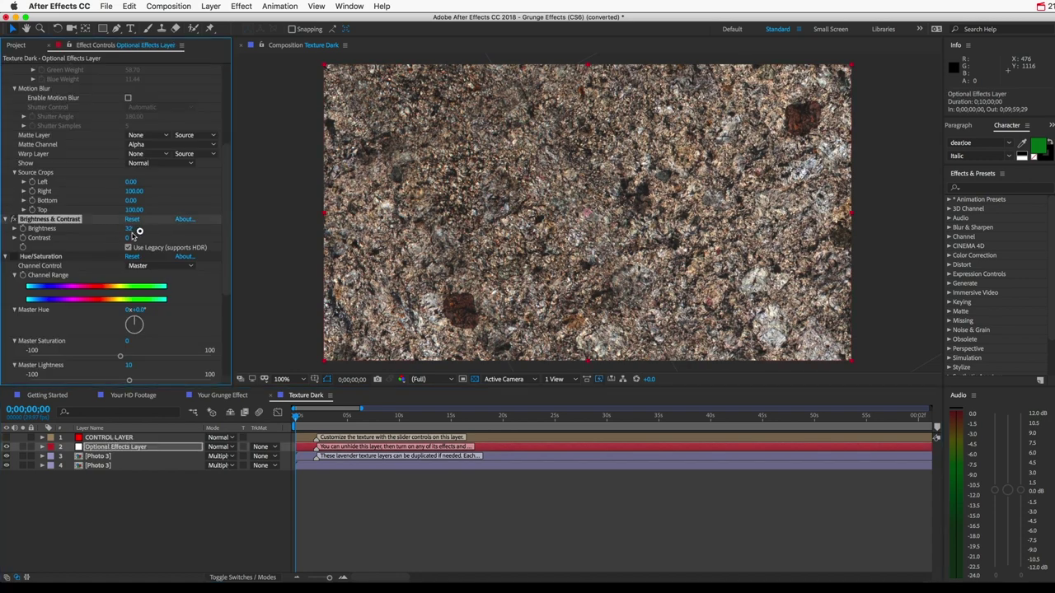
pyautogui.moveTo(132, 234); pyautogui.dragTo(131, 236)
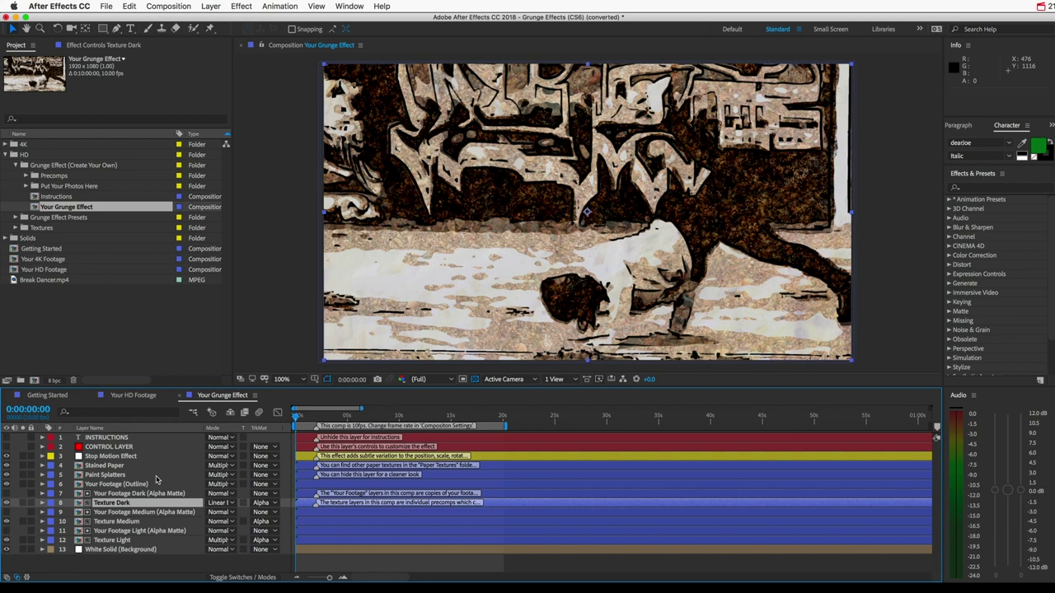
# - Open the Stained Paper precomp, preview it, and check its two Stained Paper.jpg layers
pyautogui.click(113, 466)
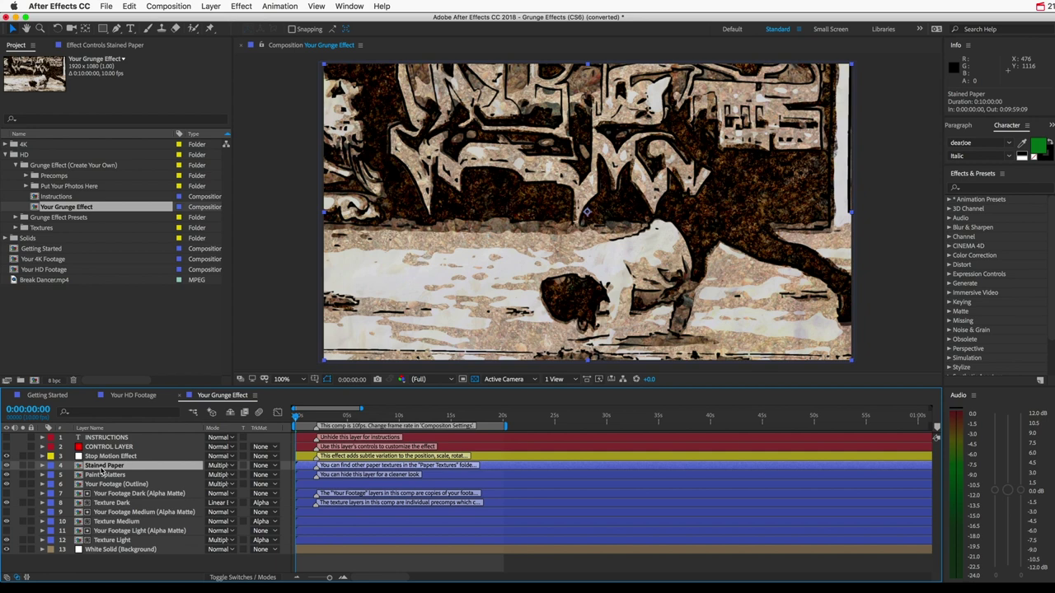
pyautogui.doubleClick(103, 466)
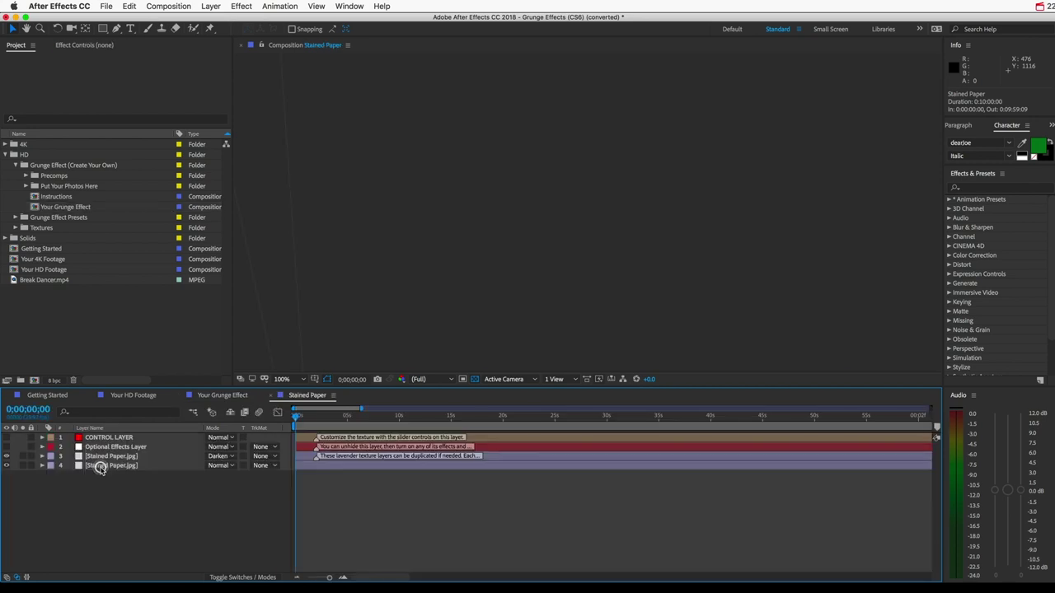
pyautogui.press('space')
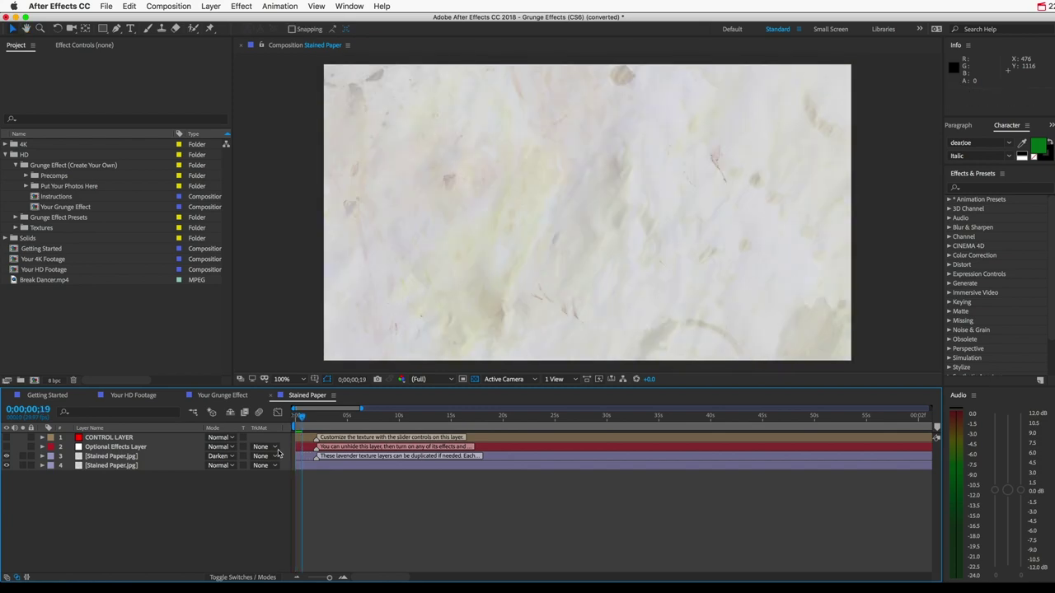
pyautogui.click(137, 458)
pyautogui.keyDown('shift'); pyautogui.click(128, 467); pyautogui.keyUp('shift')
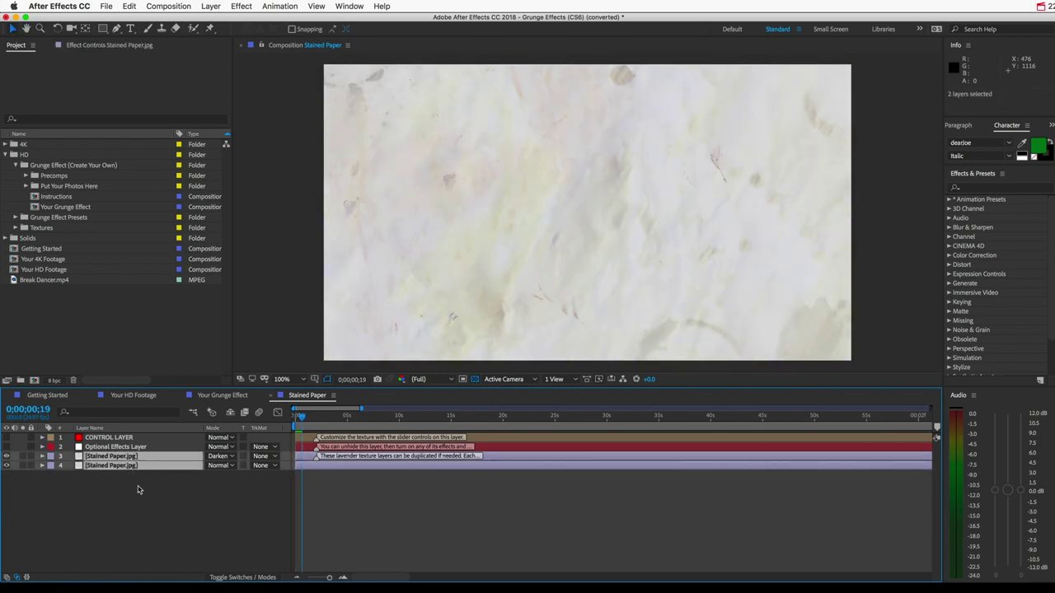
pyautogui.click(139, 490)
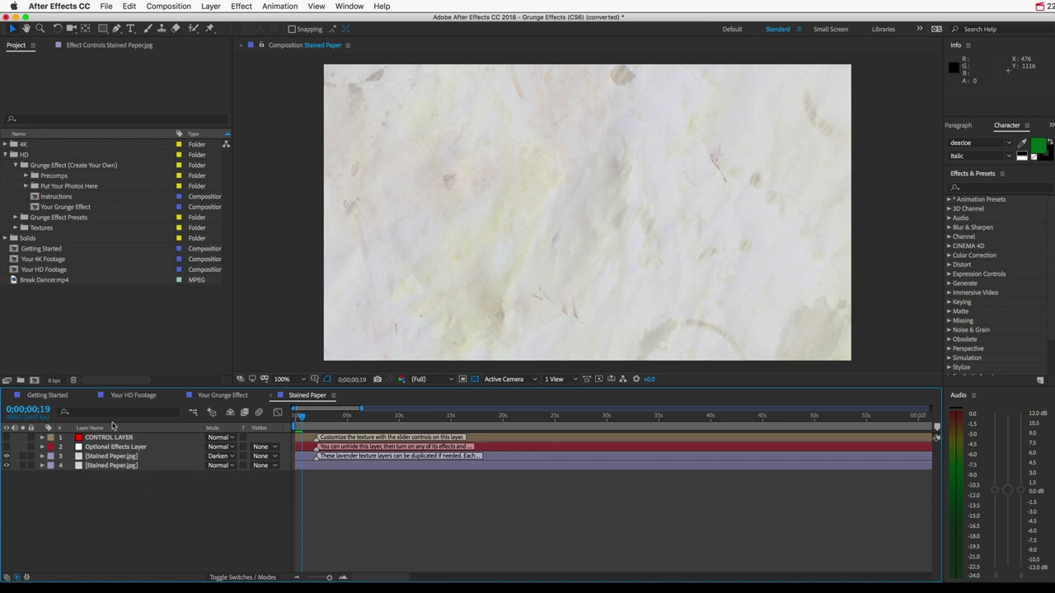
# - Replace both Stained Paper.jpg layers with Newsprint Wrinkled.jpg from the Textures folder
pyautogui.click(14, 228)
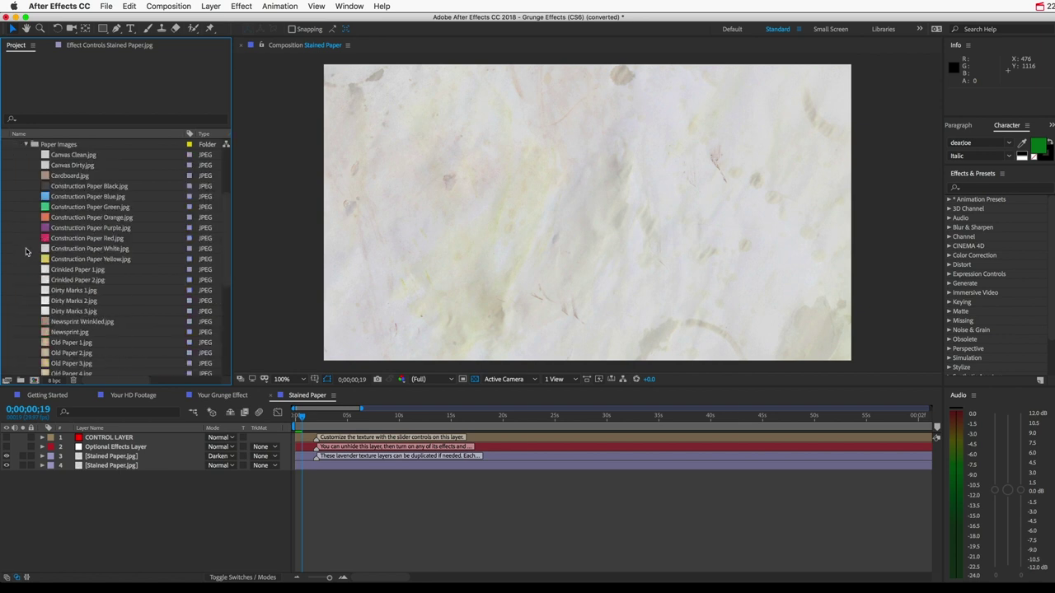
pyautogui.click(89, 322)
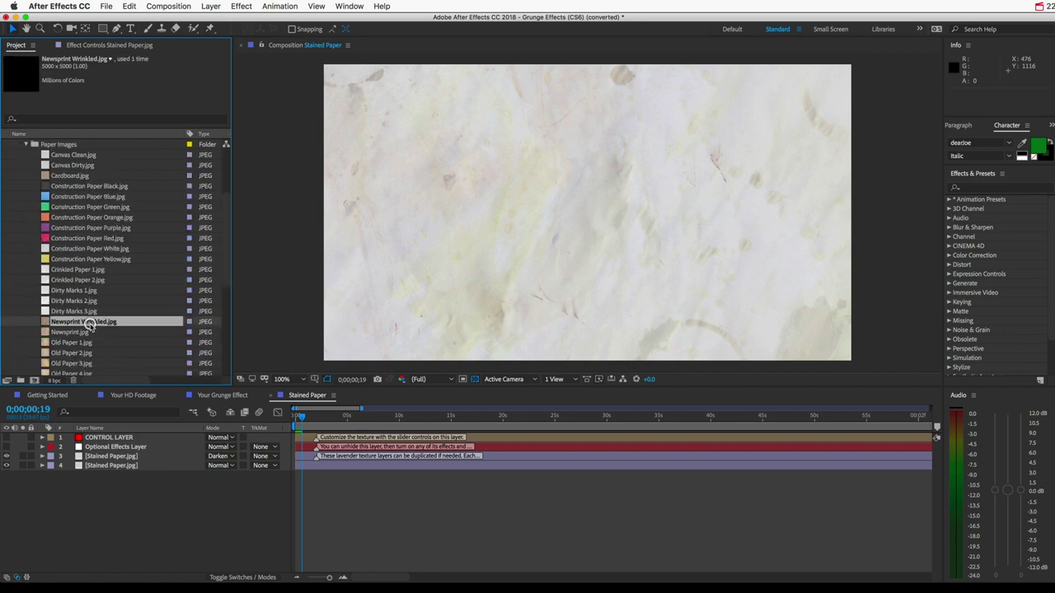
pyautogui.click(98, 457)
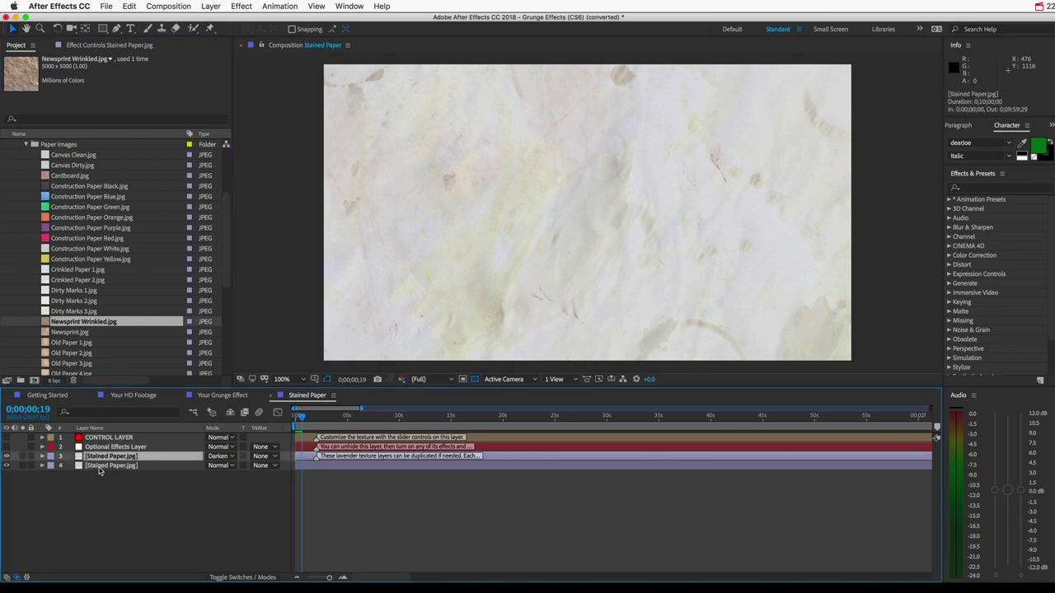
pyautogui.keyDown('shift'); pyautogui.click(101, 467); pyautogui.keyUp('shift')
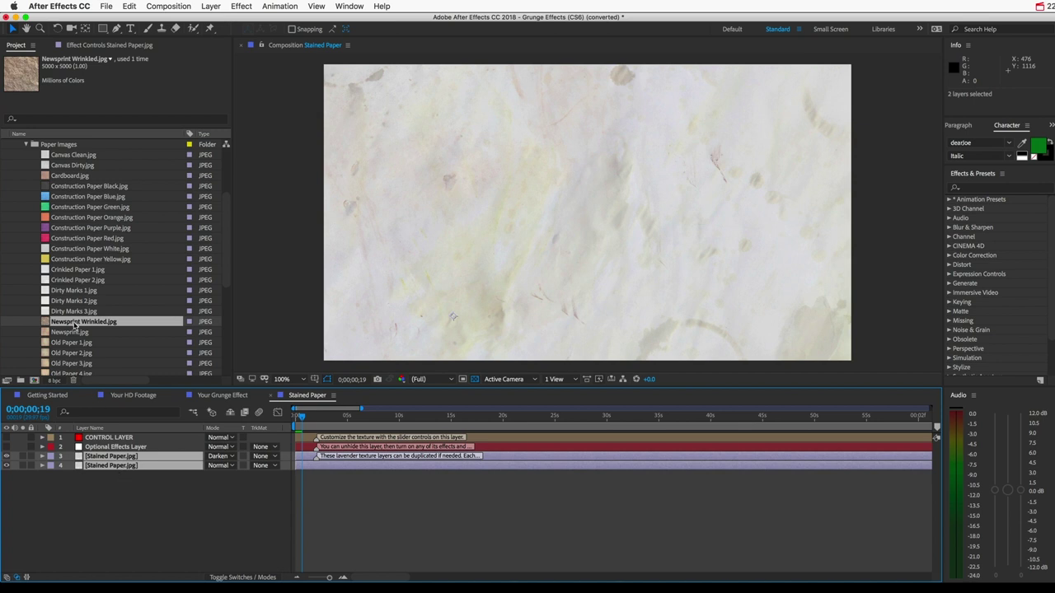
pyautogui.moveTo(74, 323); pyautogui.dragTo(117, 467)
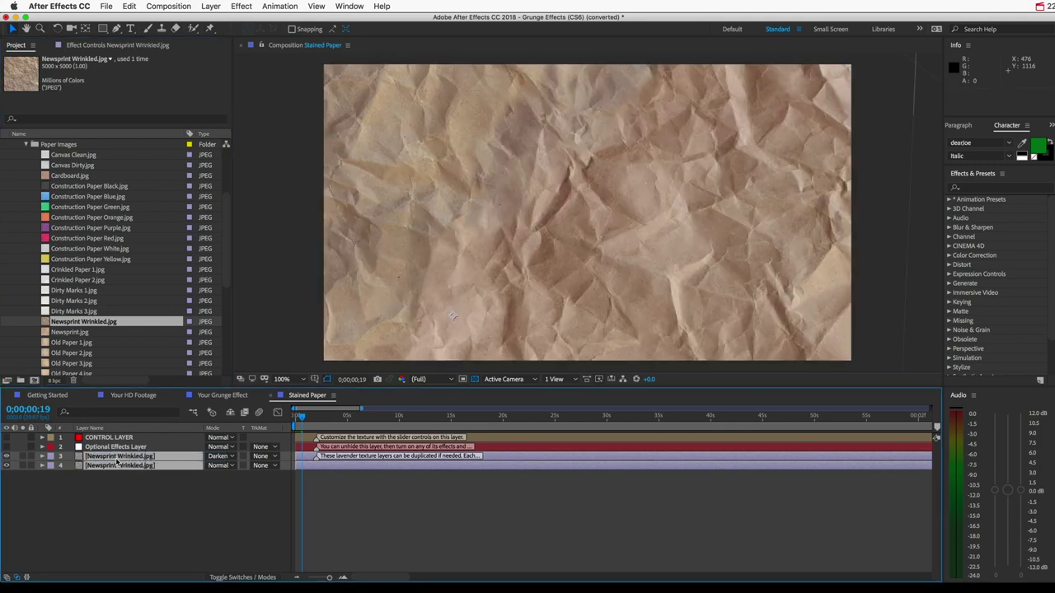
# - Check the newsprint result in Your Grunge Effect, then reselect both Newsprint Wrinkled.jpg layers
pyautogui.click(123, 505)
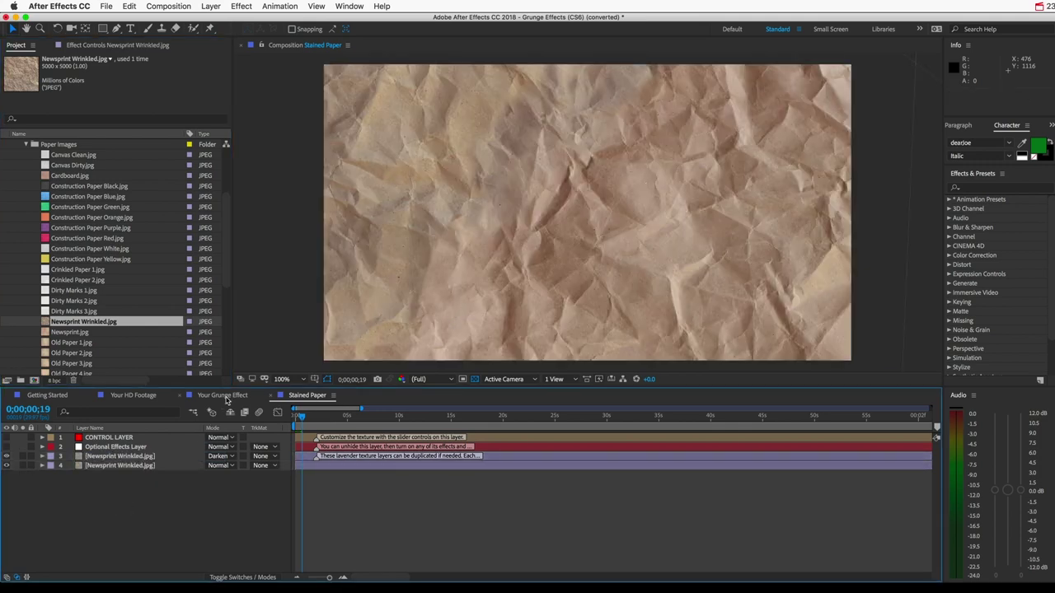
pyautogui.click(224, 396)
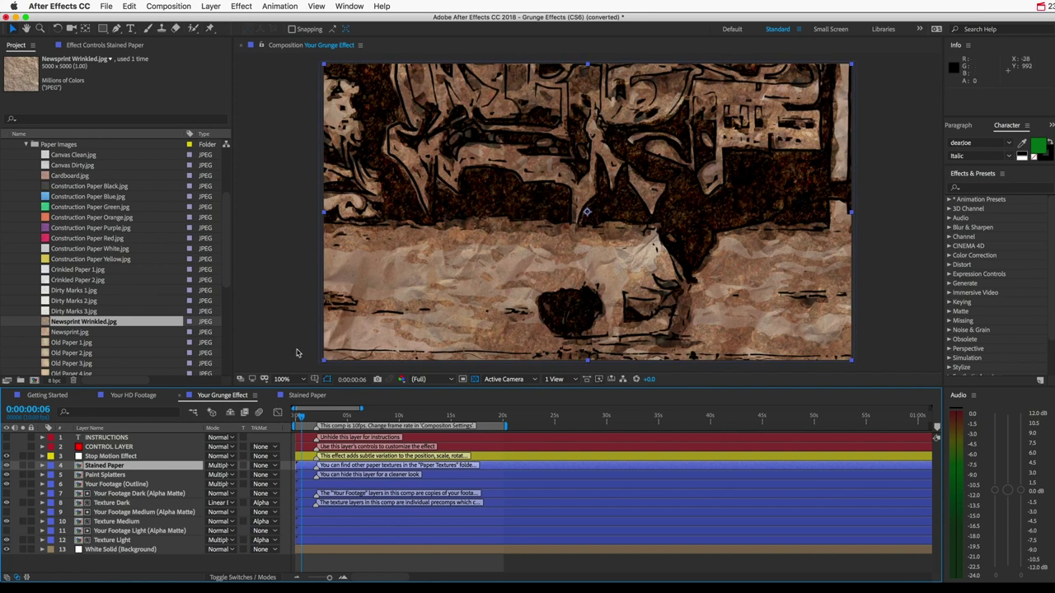
pyautogui.doubleClick(140, 465)
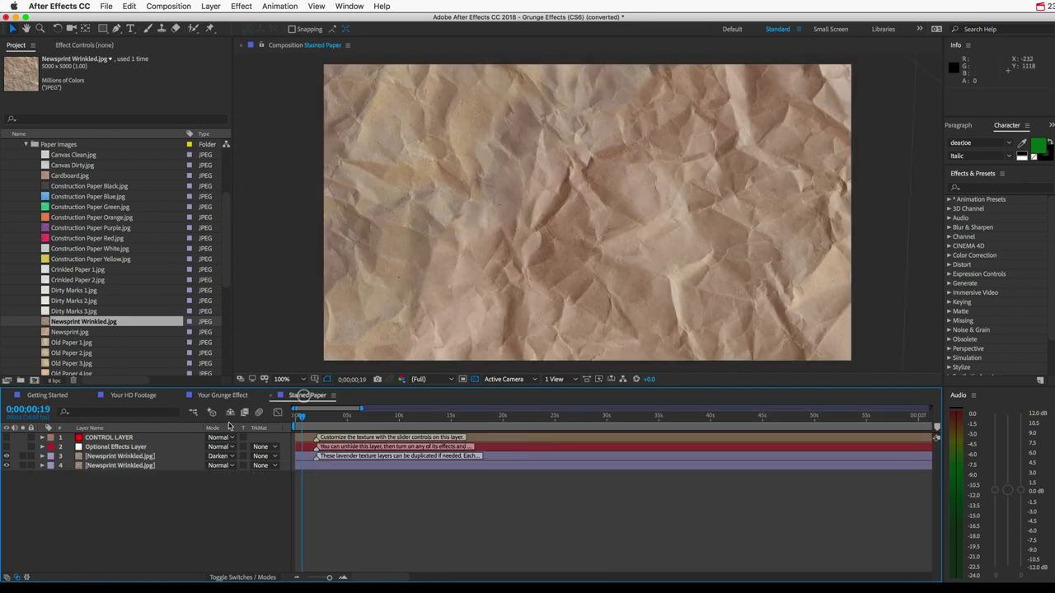
pyautogui.click(142, 458)
pyautogui.click(141, 465)
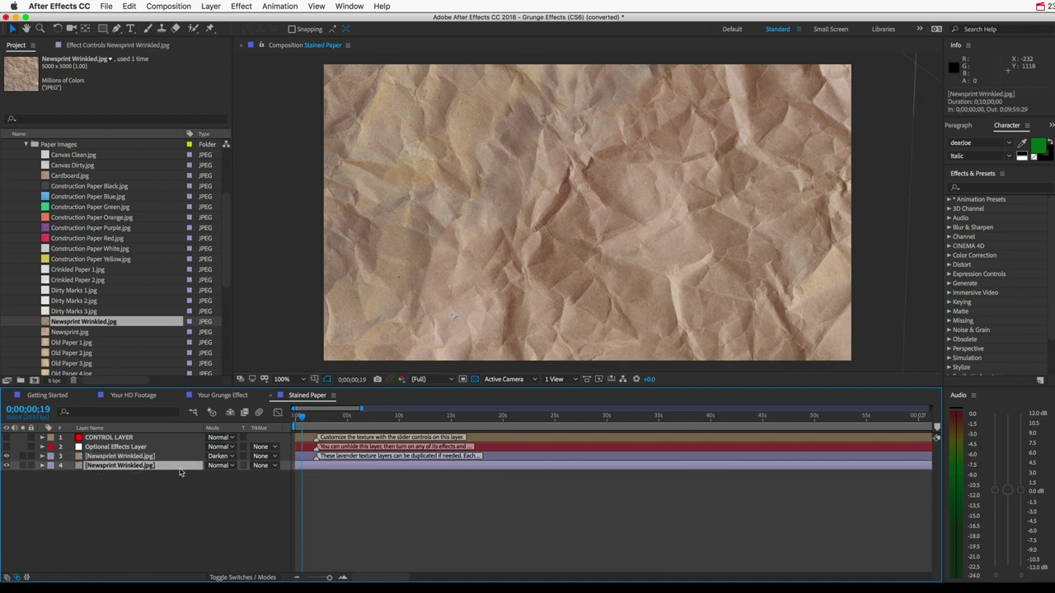